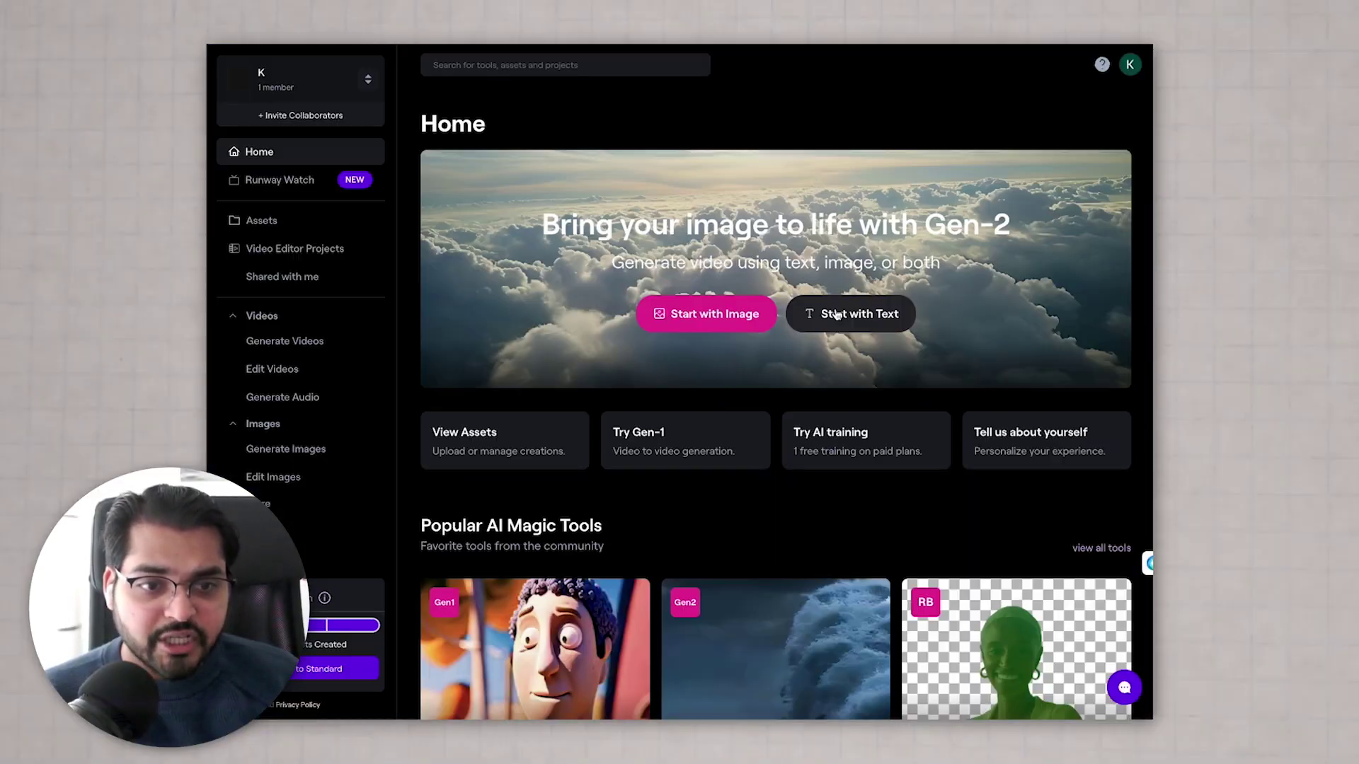
Scroll through the Runway dashboard to find the Gen-2 video tools
{"action": "scroll", "coordinate": [763, 455], "scroll_direction": "down", "scroll_amount": 6}
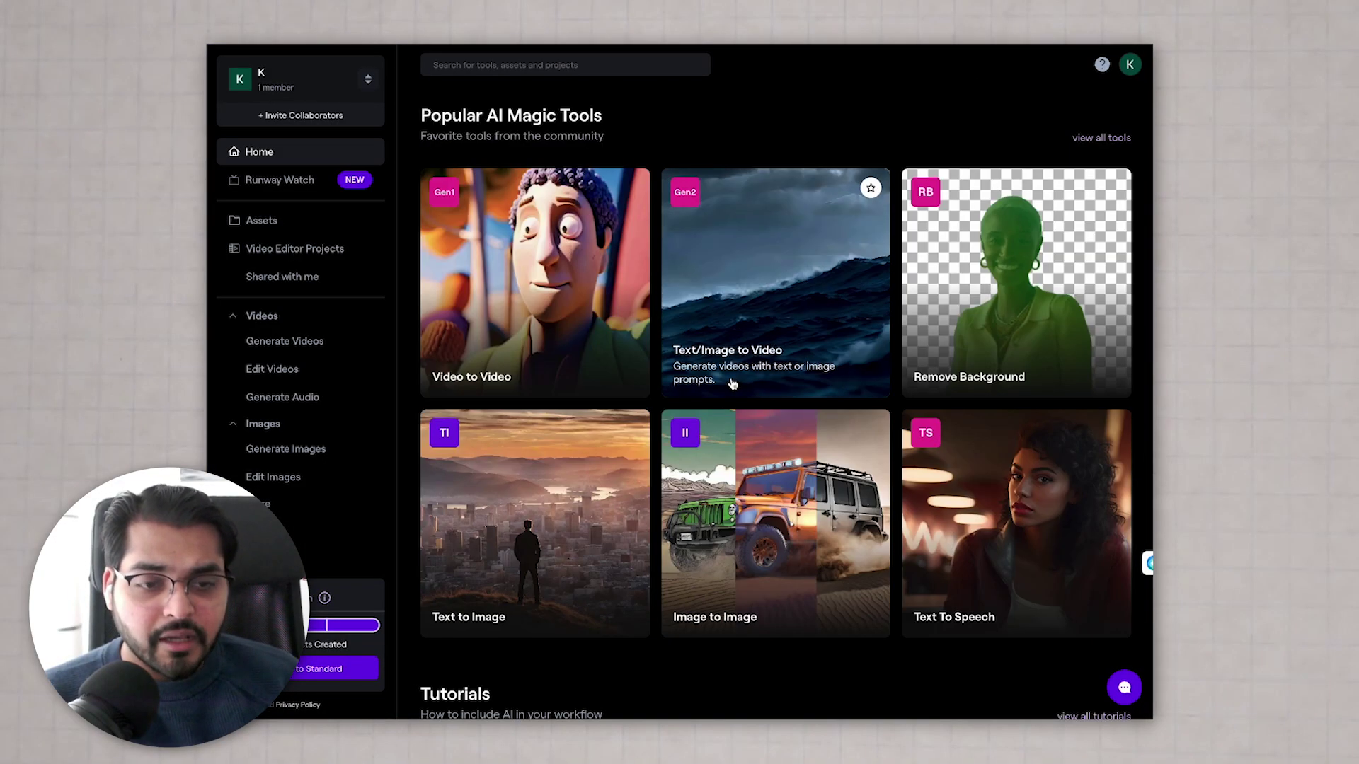
{"action": "scroll", "coordinate": [732, 385], "scroll_direction": "down", "scroll_amount": 2}
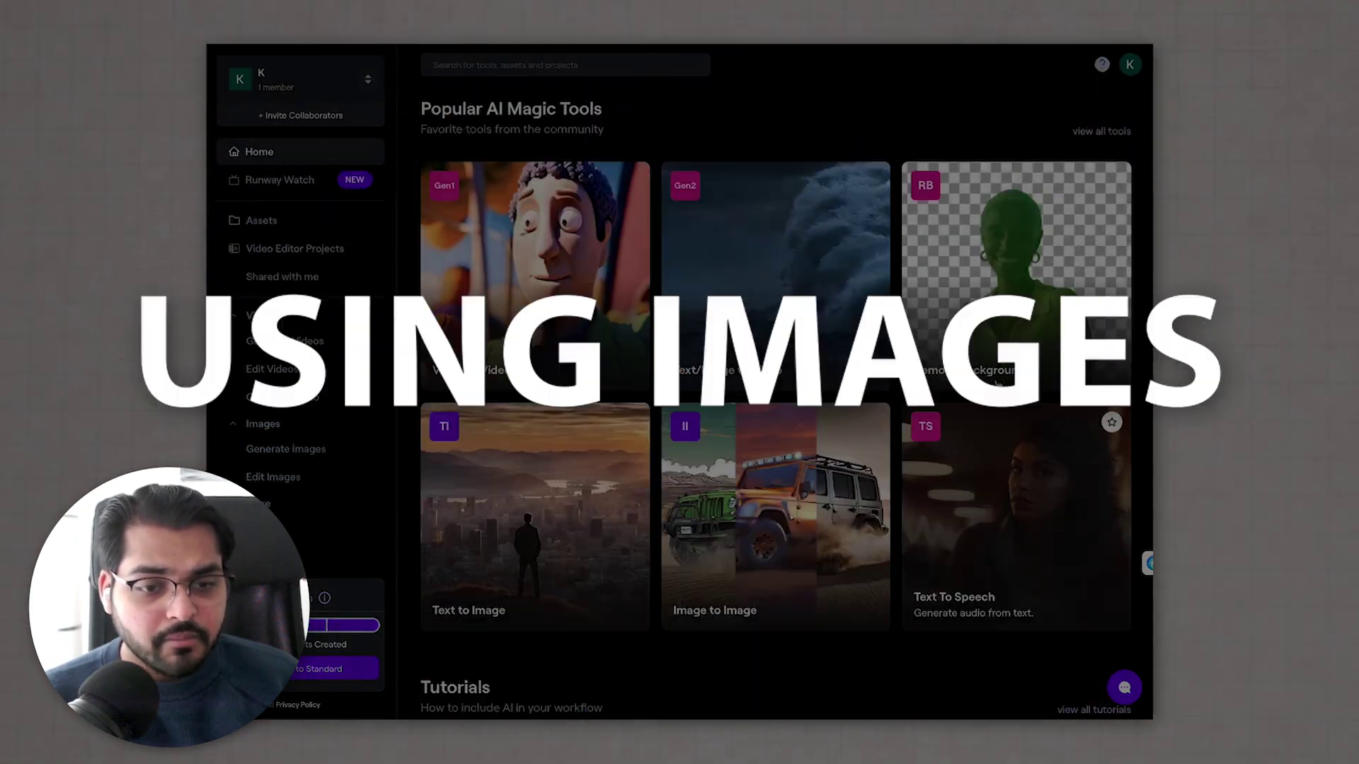
{"action": "scroll", "coordinate": [894, 432], "scroll_direction": "down", "scroll_amount": 7}
{"action": "scroll", "coordinate": [894, 433], "scroll_direction": "down", "scroll_amount": 20}
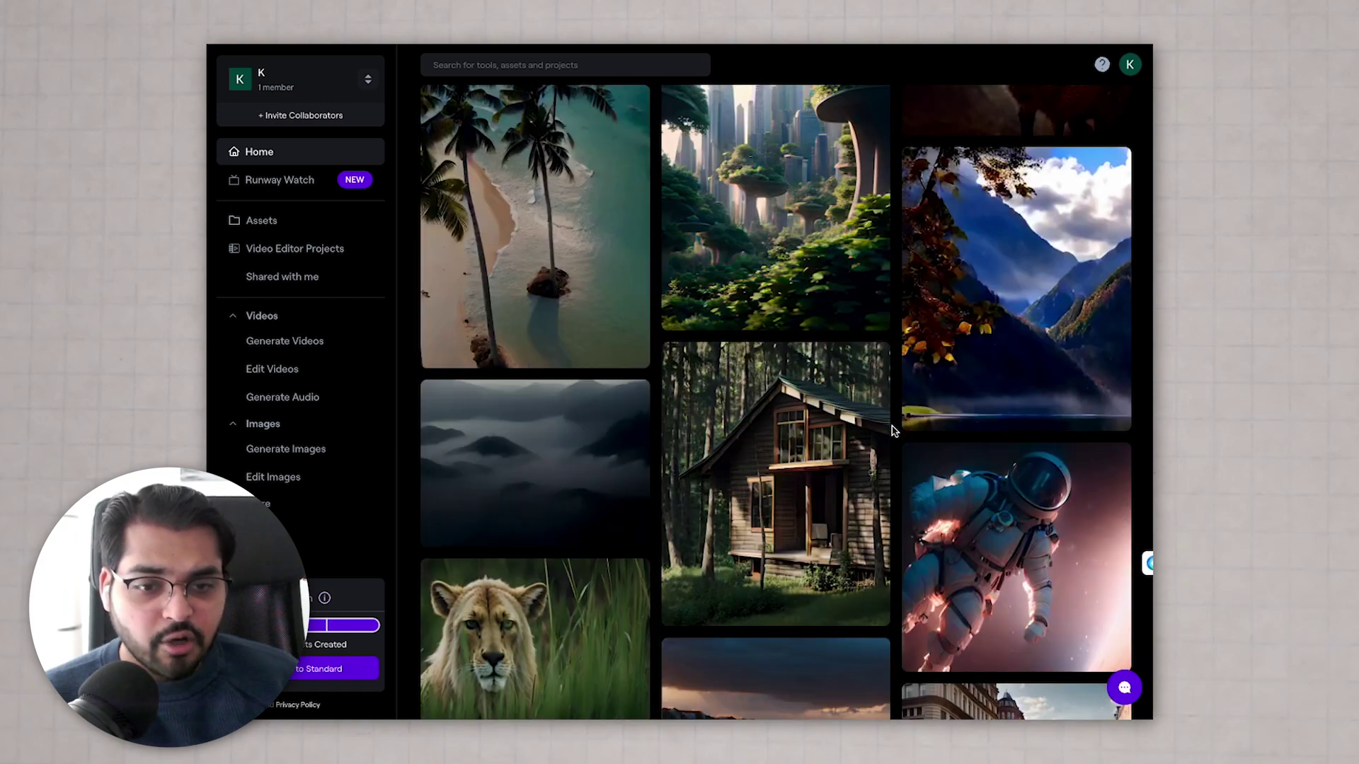
{"action": "scroll", "coordinate": [894, 431], "scroll_direction": "down", "scroll_amount": 1}
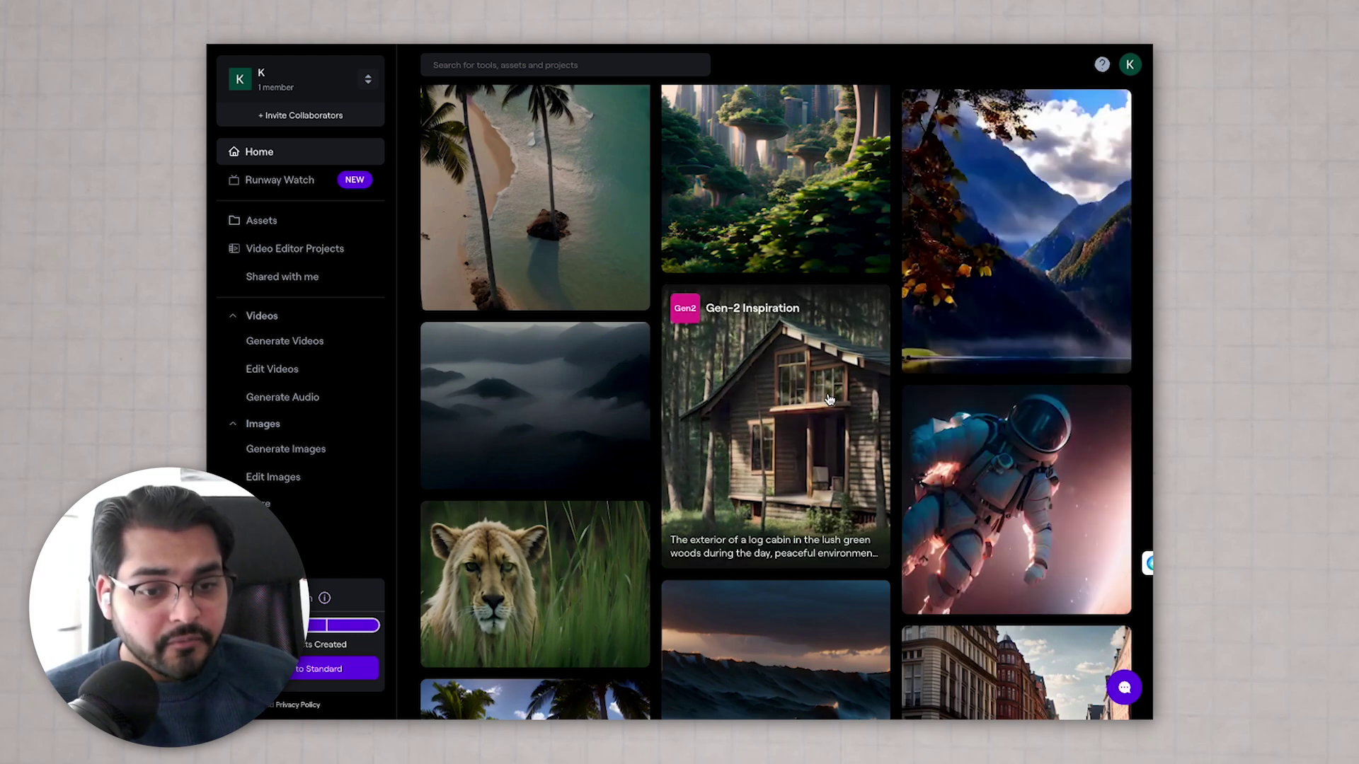
{"action": "scroll", "coordinate": [791, 423], "scroll_direction": "down", "scroll_amount": 5}
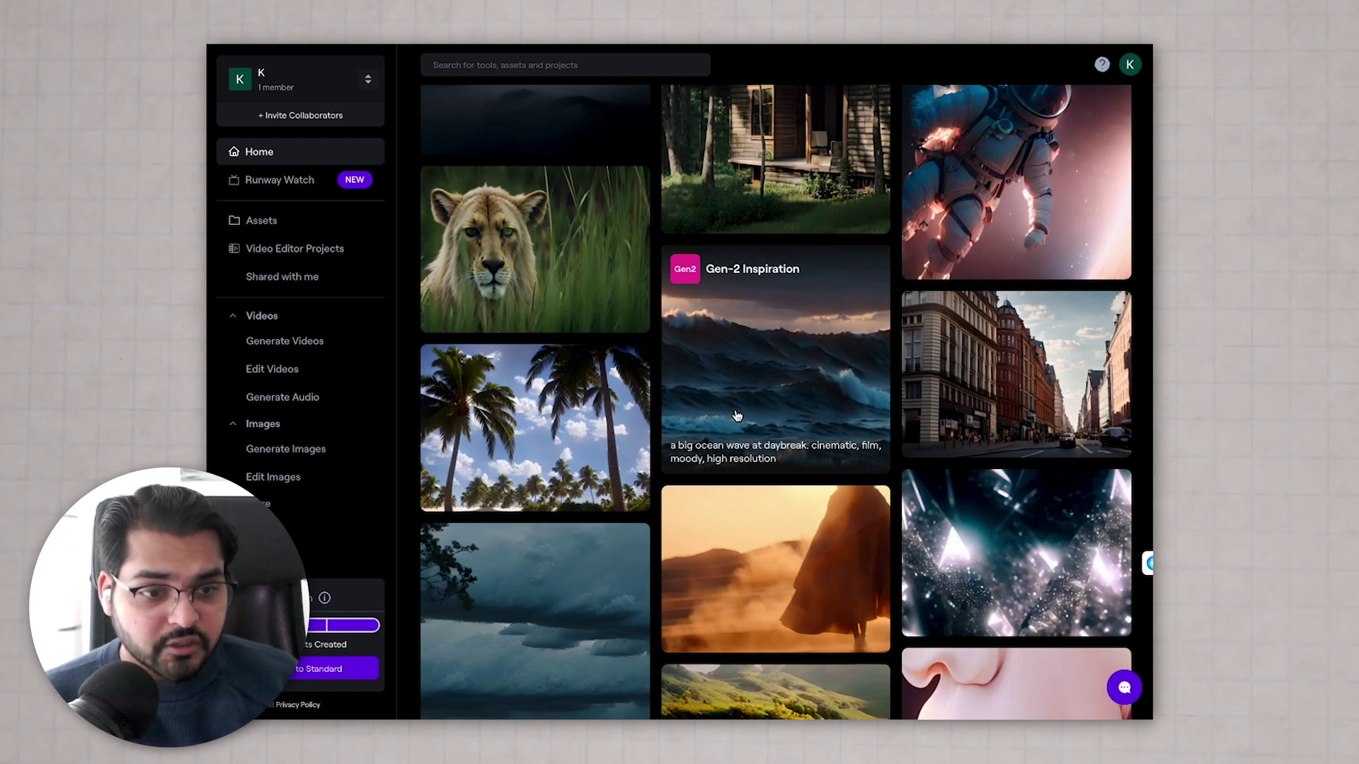
{"action": "scroll", "coordinate": [737, 416], "scroll_direction": "down", "scroll_amount": 3}
{"action": "scroll", "coordinate": [782, 408], "scroll_direction": "down", "scroll_amount": 5}
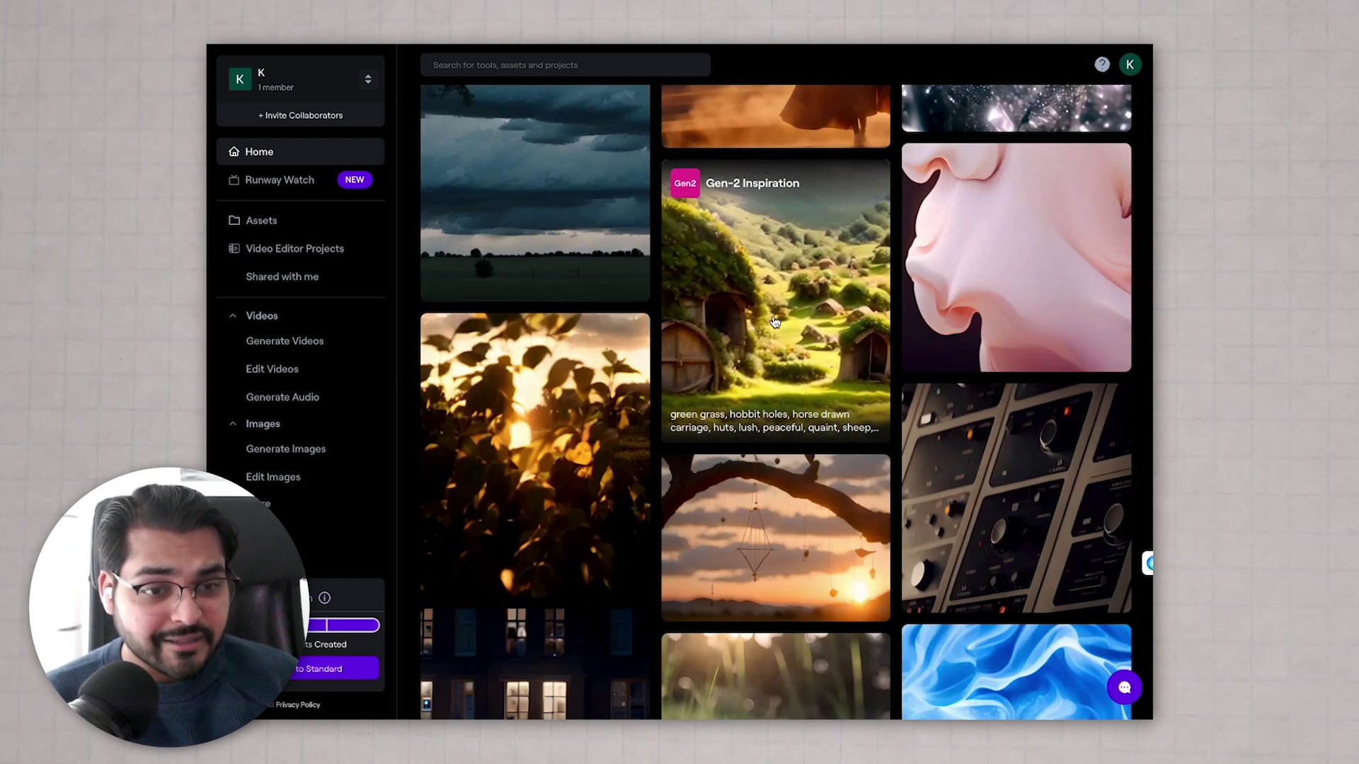
{"action": "scroll", "coordinate": [542, 242], "scroll_direction": "up", "scroll_amount": 10}
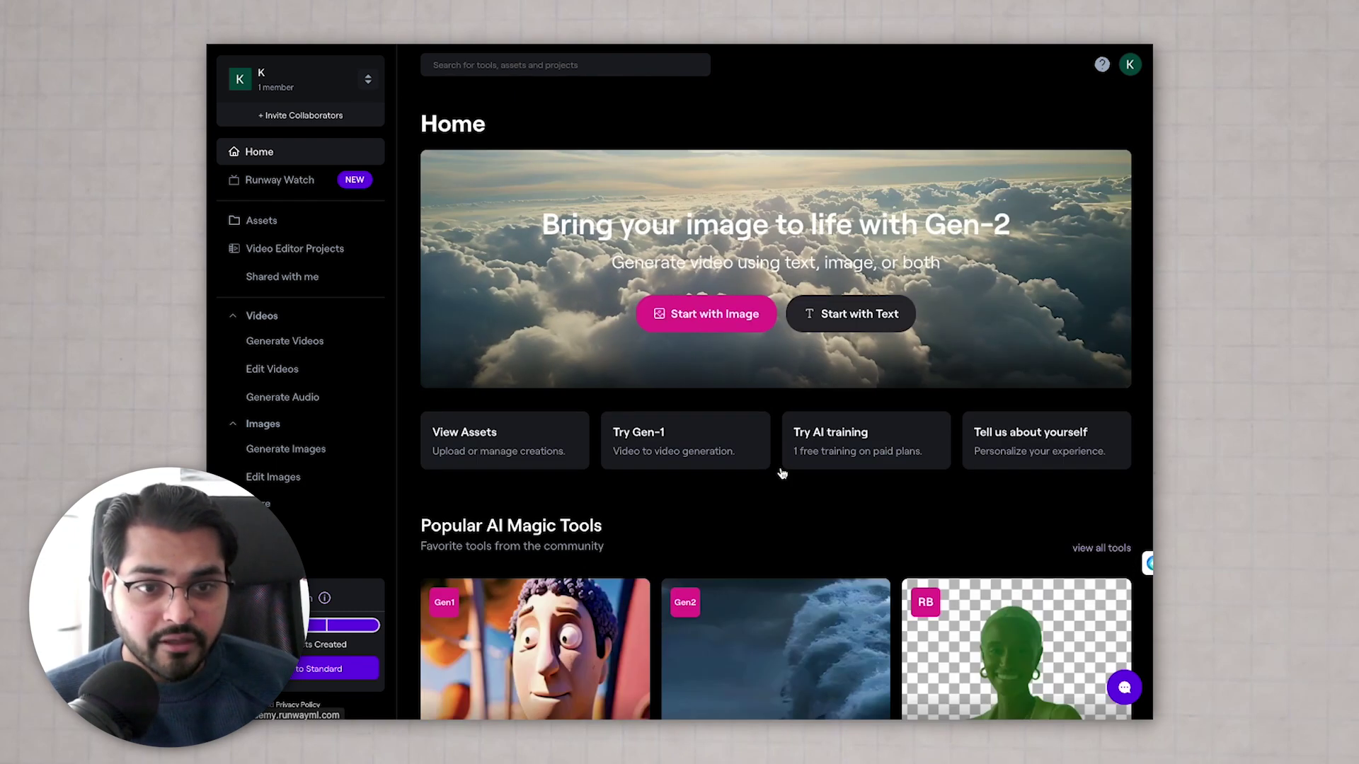
{"action": "scroll", "coordinate": [751, 436], "scroll_direction": "down", "scroll_amount": 4}
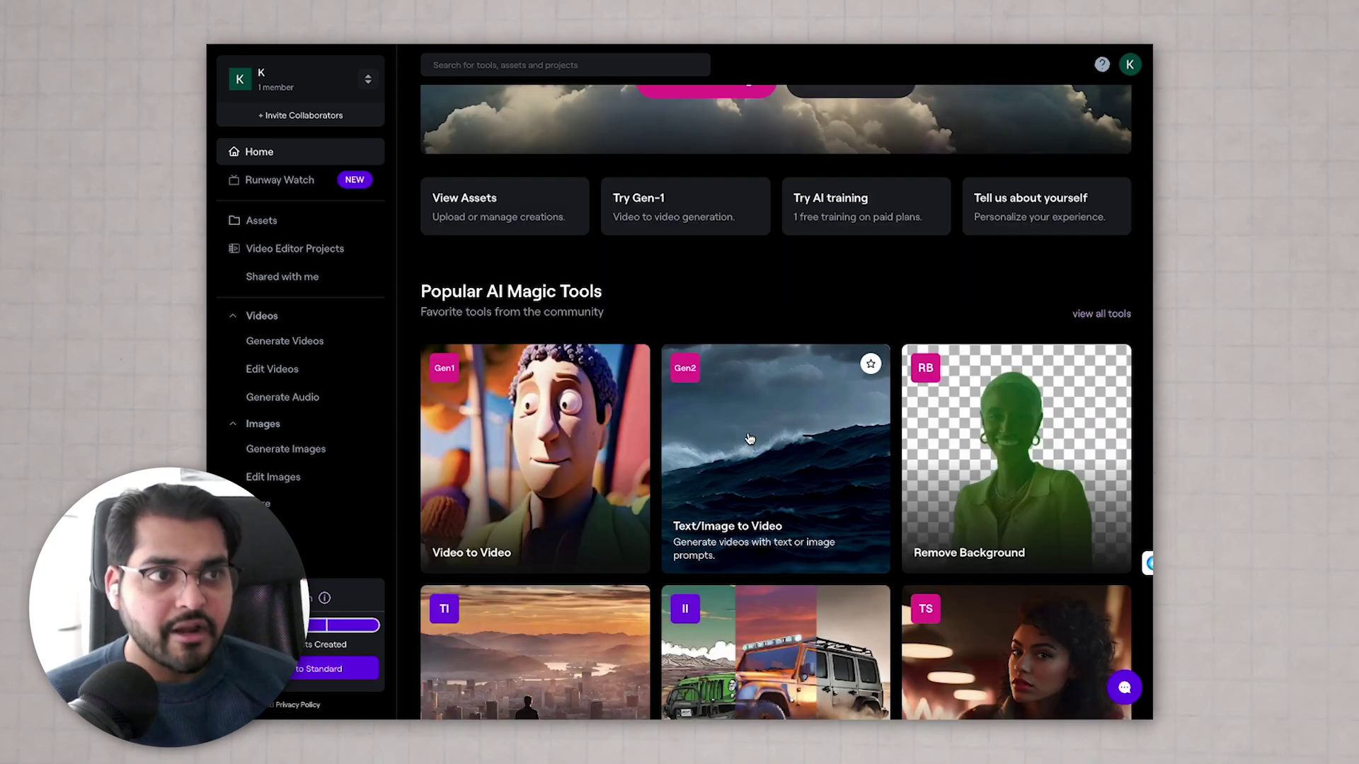
{"action": "scroll", "coordinate": [729, 382], "scroll_direction": "up", "scroll_amount": 4}
Start a Gen-2 video in Image mode with hot tub.jpeg from Downloads as the starting frame
{"action": "left_click", "coordinate": [710, 316]}
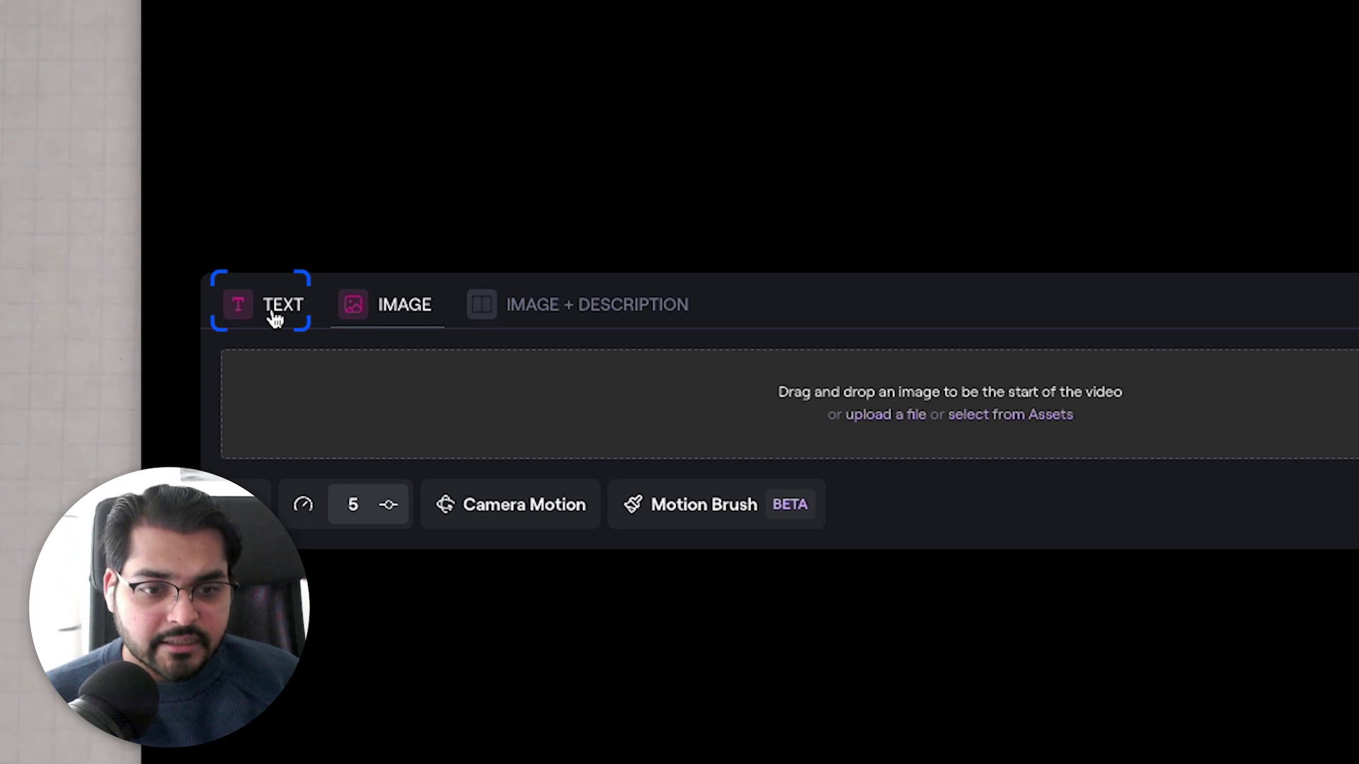
{"action": "left_click", "coordinate": [275, 307]}
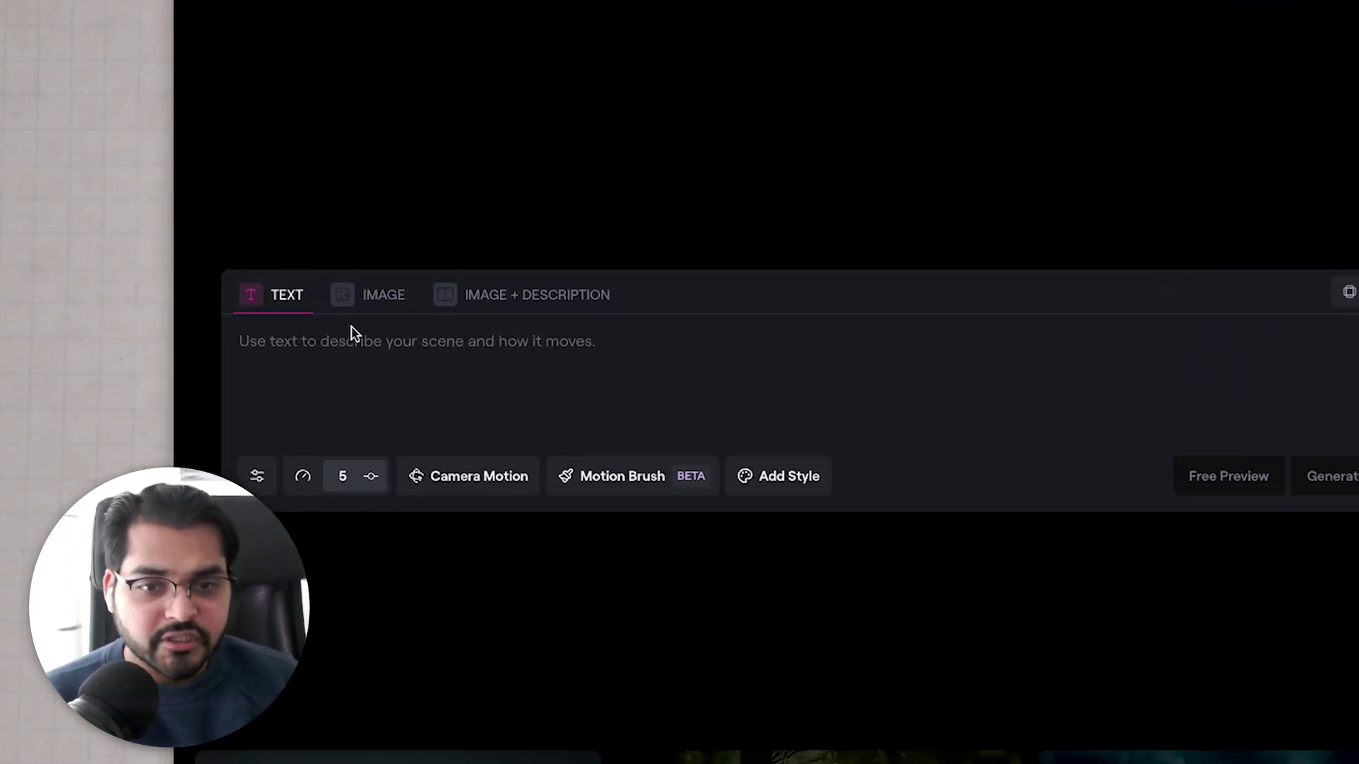
{"action": "left_click", "coordinate": [360, 298]}
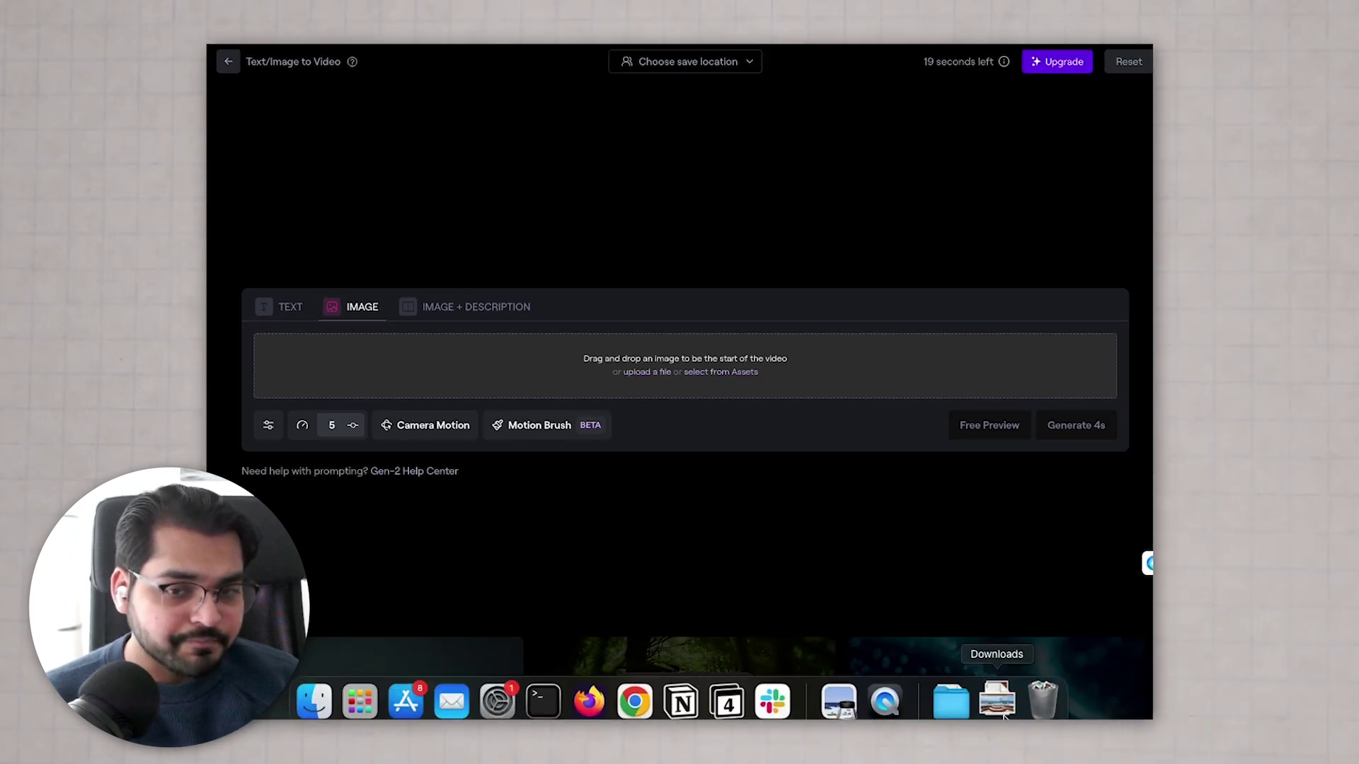
{"action": "left_click", "coordinate": [998, 701]}
{"action": "left_click_drag", "start_coordinate": [1001, 640], "coordinate": [578, 405]}
{"action": "left_click_drag", "start_coordinate": [527, 368], "coordinate": [529, 370]}
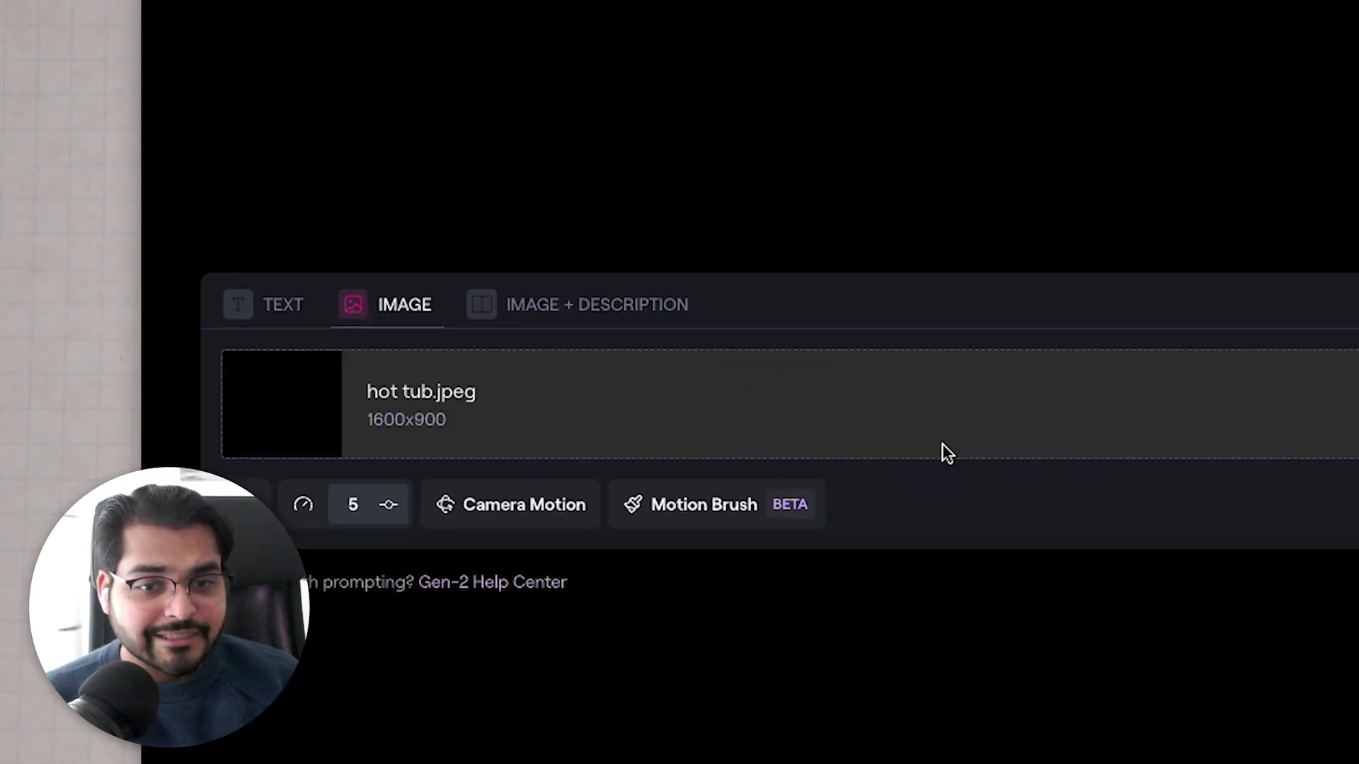
Motion-brush the hot tub water with Brush 1 and the clouds with Brush 2, save, and generate 4s
{"action": "left_click", "coordinate": [538, 425]}
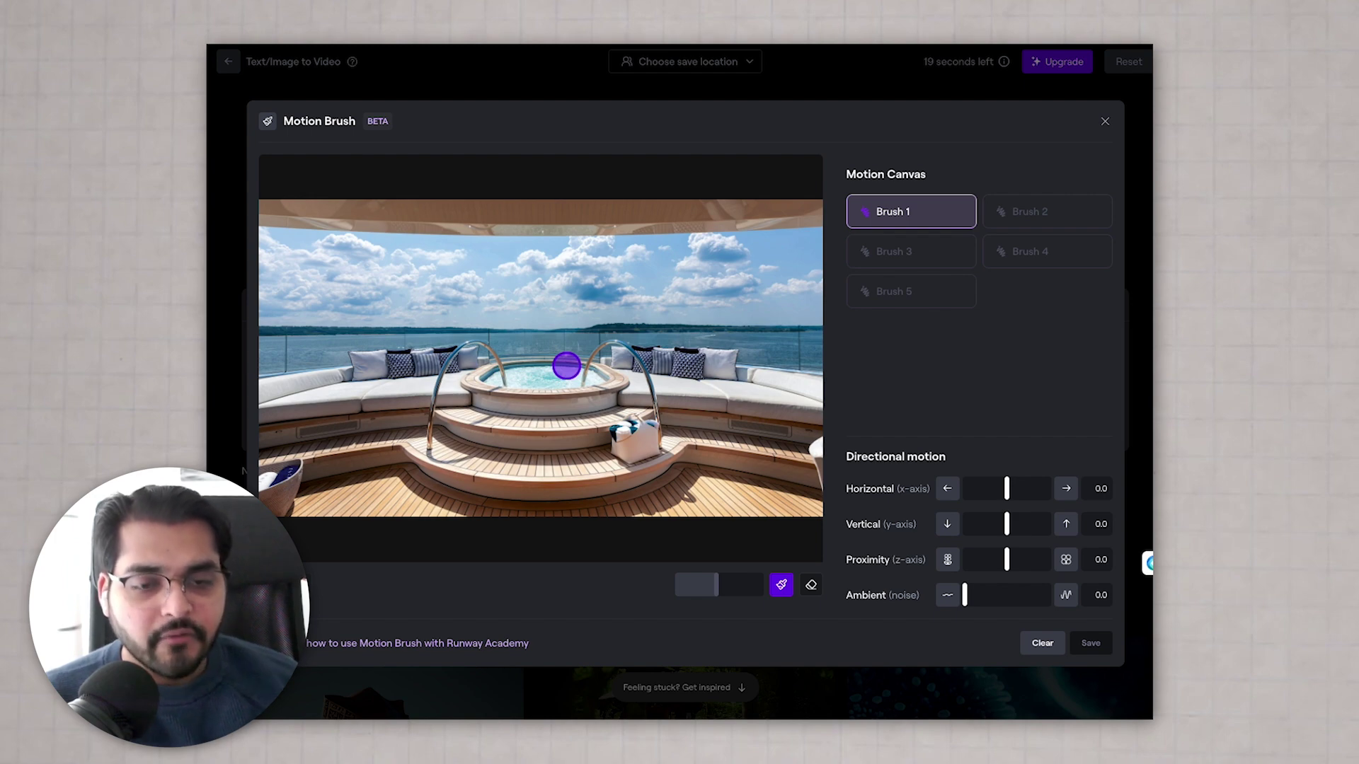
{"action": "mouse_move", "coordinate": [566, 366]}
{"action": "left_mouse_down"}
{"action": "mouse_move", "coordinate": [522, 370]}
{"action": "mouse_move", "coordinate": [557, 374]}
{"action": "left_mouse_up"}
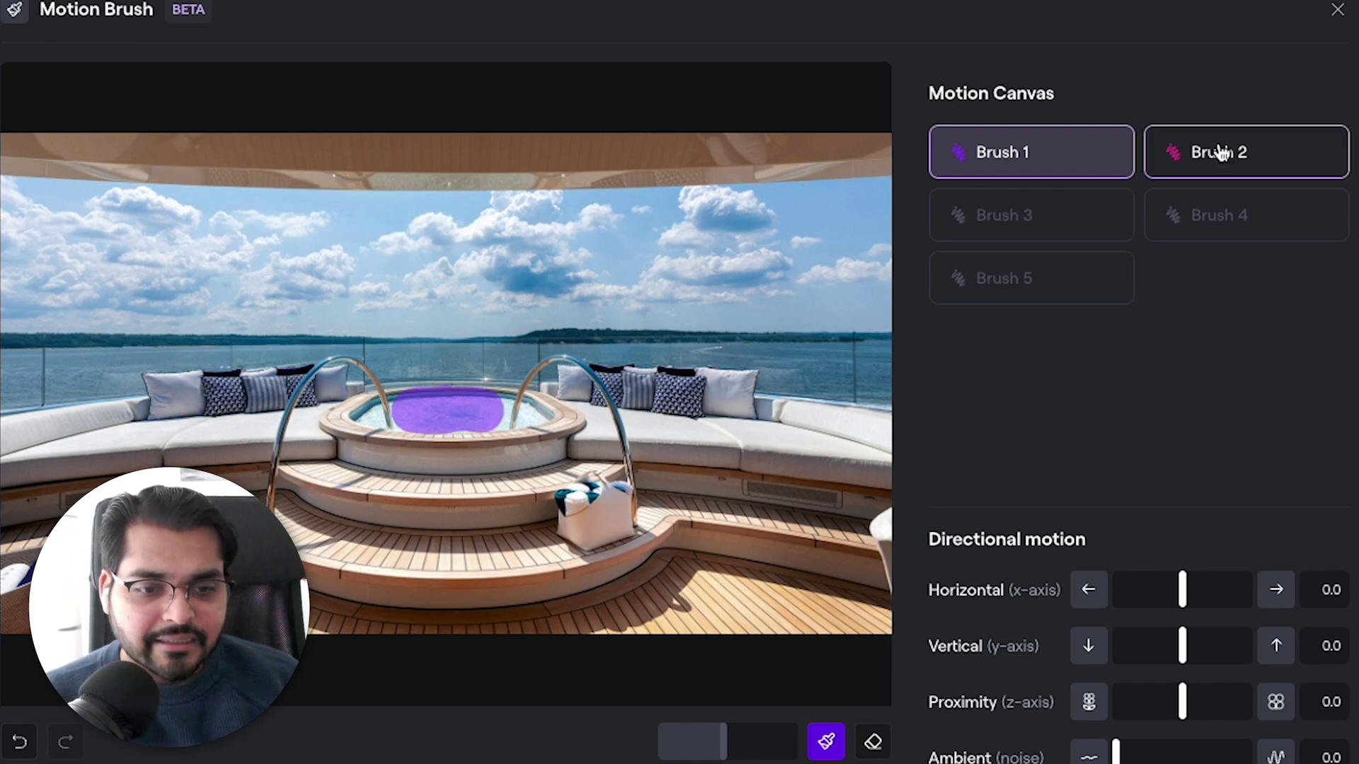
{"action": "left_click", "coordinate": [1221, 152]}
{"action": "left_click_drag", "start_coordinate": [559, 267], "coordinate": [504, 262]}
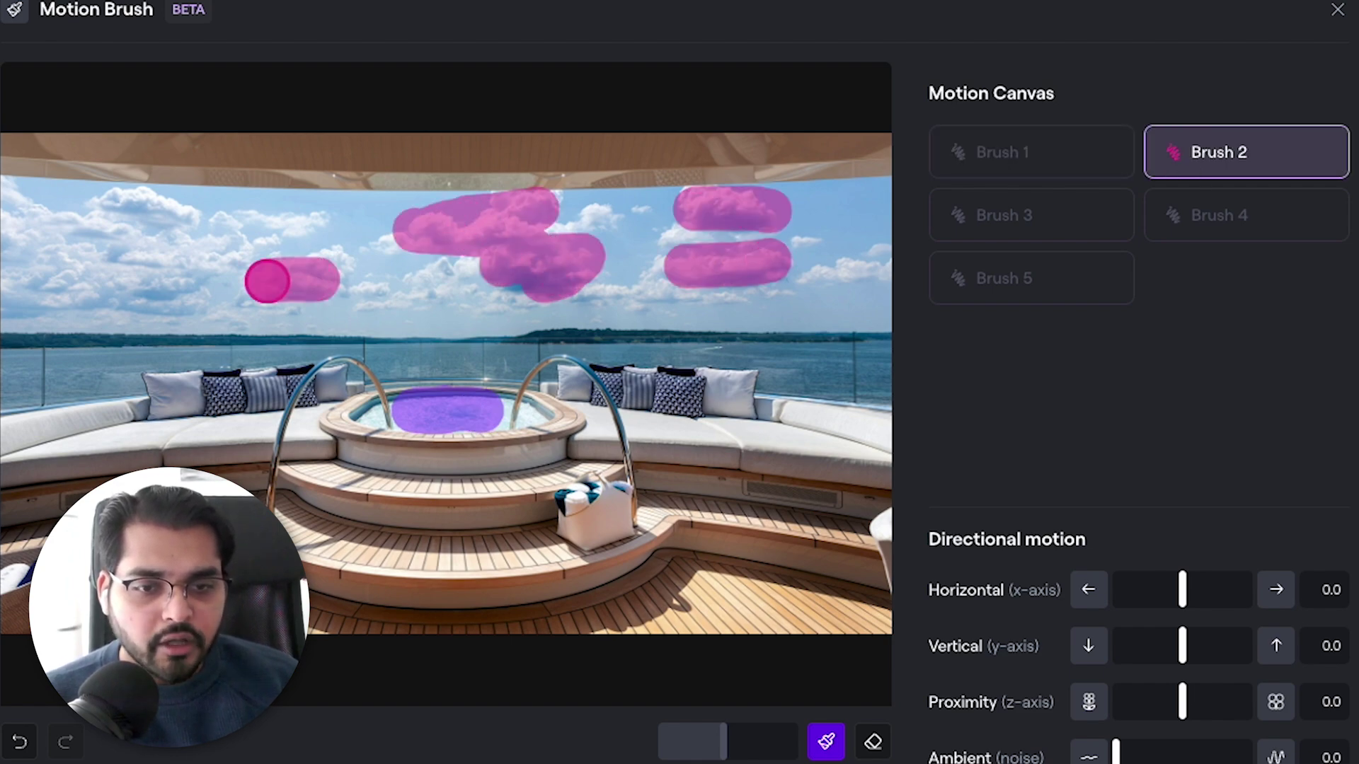
{"action": "left_click_drag", "start_coordinate": [216, 260], "coordinate": [83, 287]}
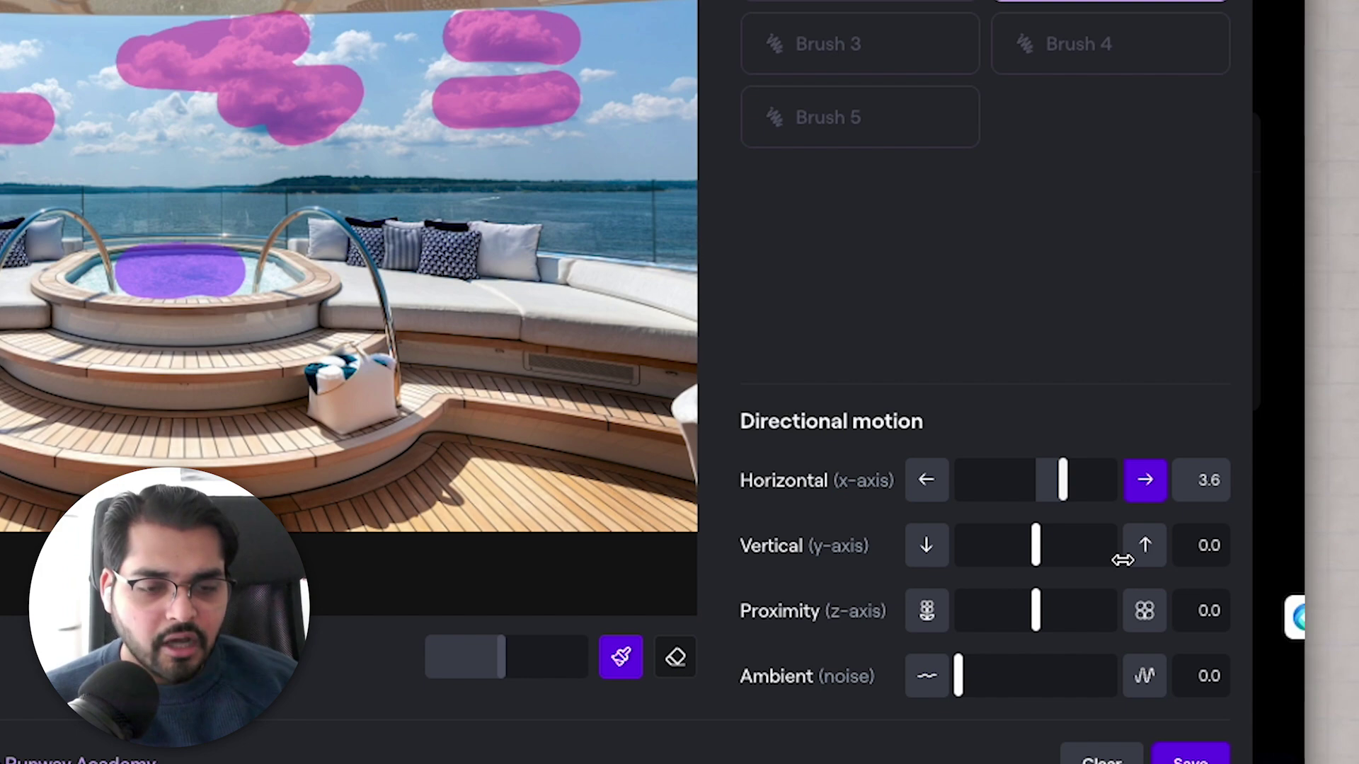
{"action": "left_click", "coordinate": [1185, 757]}
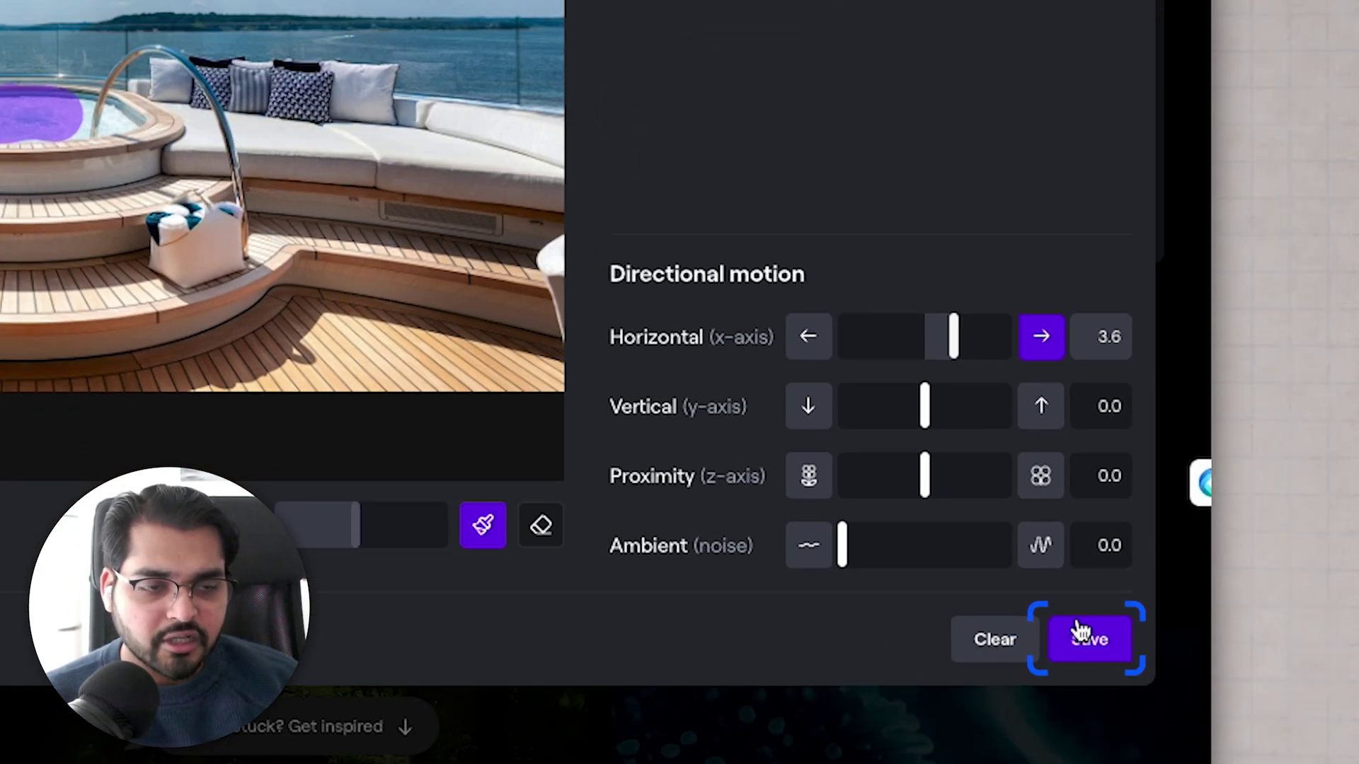
{"action": "left_click", "coordinate": [1211, 340]}
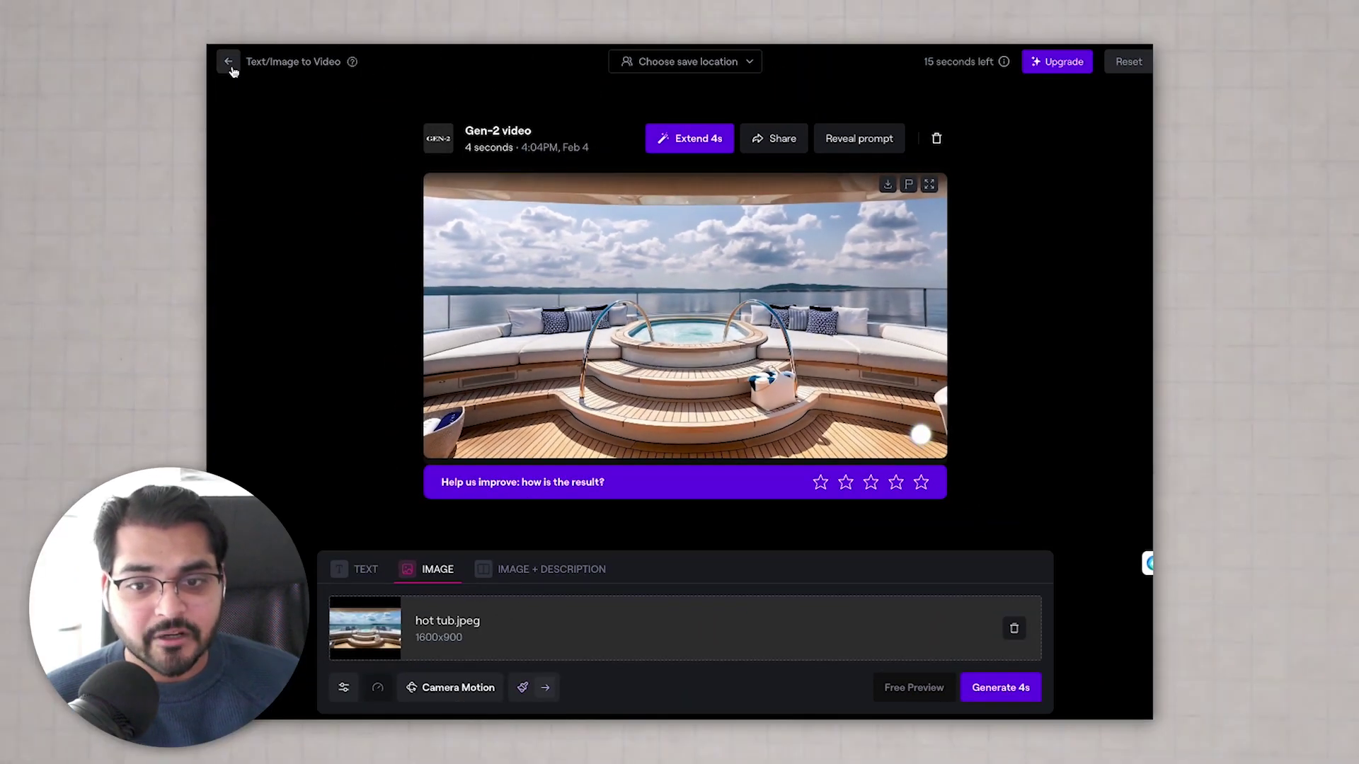
Leave the finished yacht clip for the Runway Home dashboard
{"action": "left_click", "coordinate": [230, 66]}
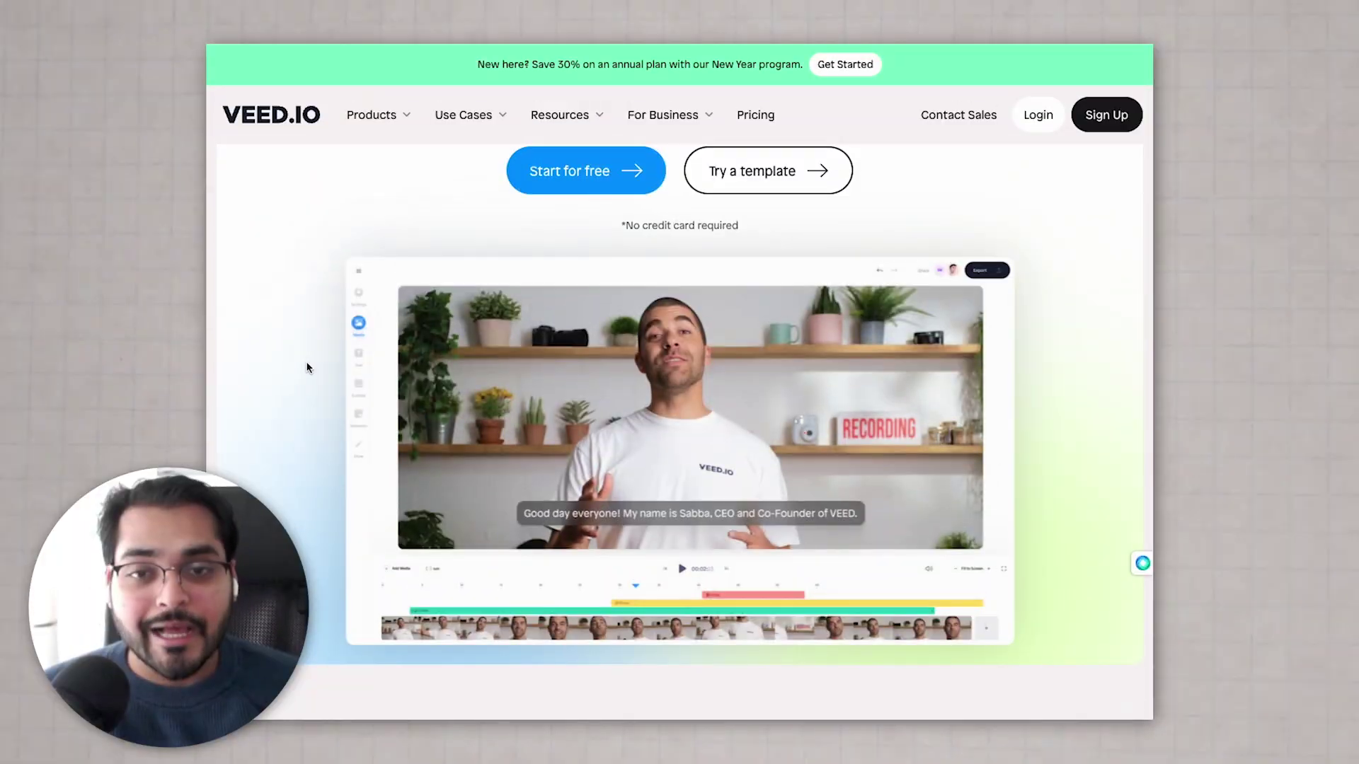
Browse the VEED.IO landing page and bring up the Products tools list
{"action": "scroll", "coordinate": [307, 367], "scroll_direction": "down", "scroll_amount": 15}
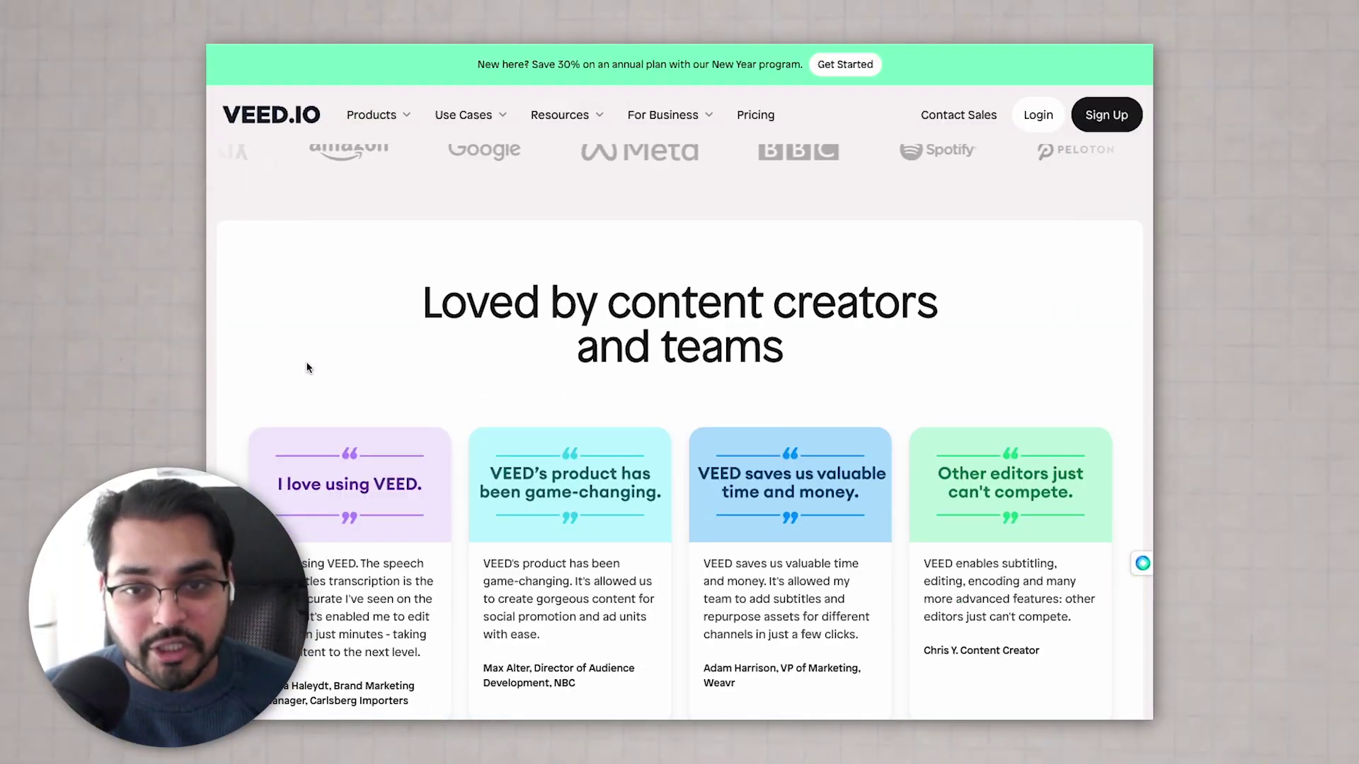
{"action": "scroll", "coordinate": [306, 368], "scroll_direction": "down", "scroll_amount": 10}
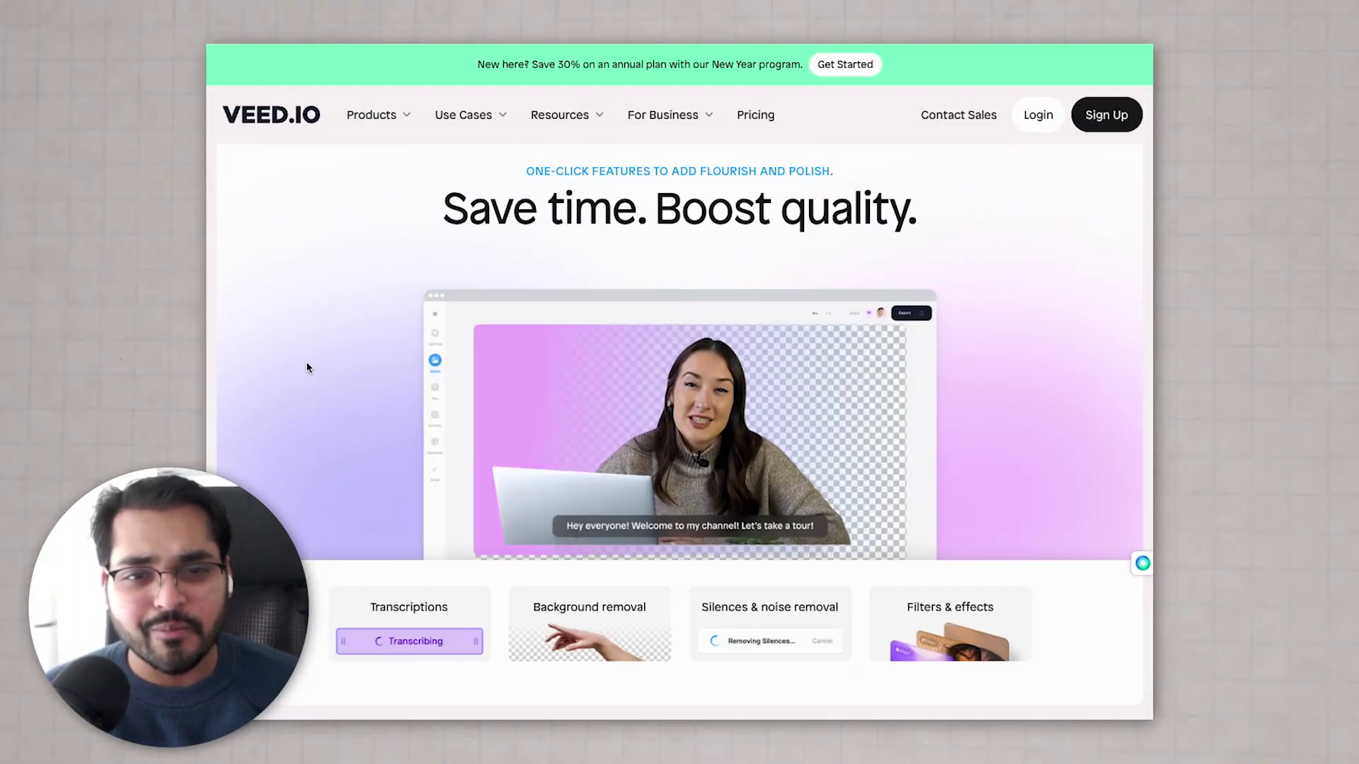
{"action": "scroll", "coordinate": [306, 367], "scroll_direction": "up", "scroll_amount": 20}
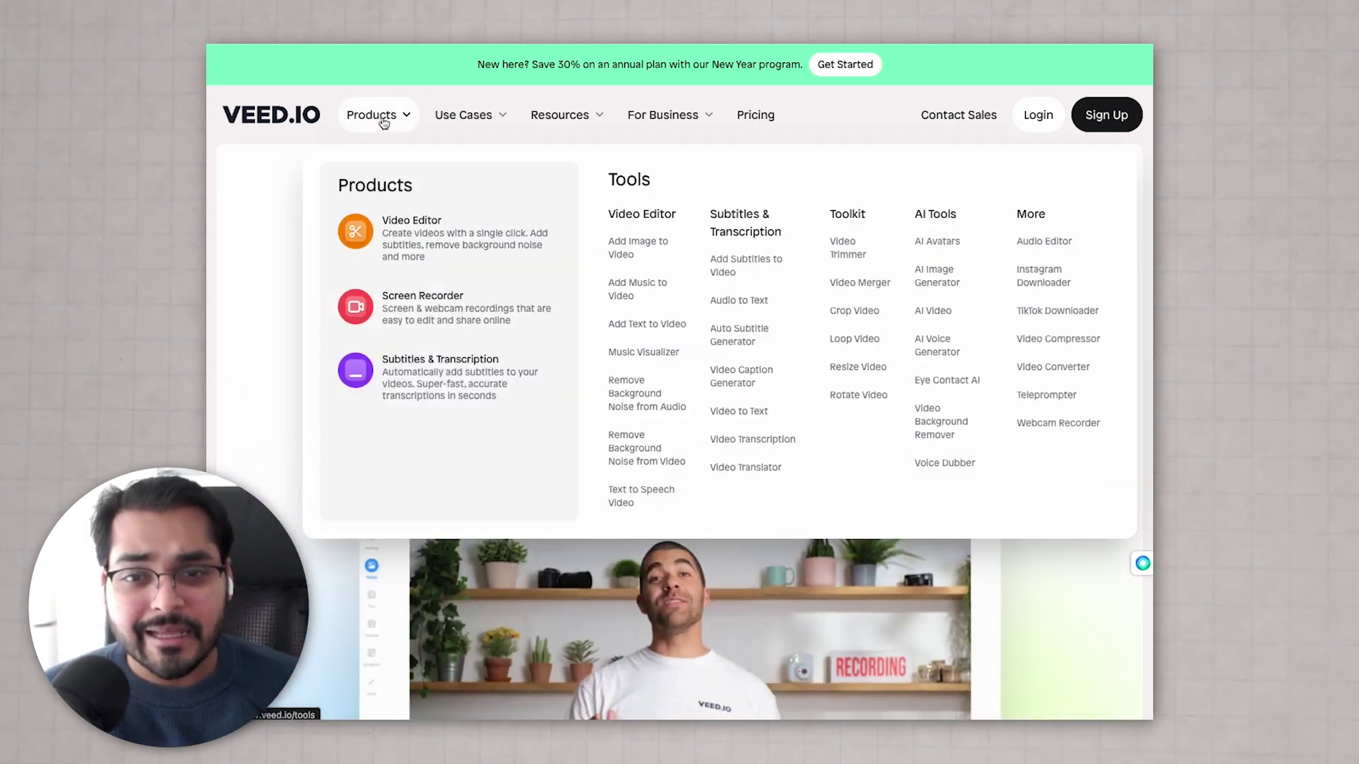
{"action": "mouse_move", "coordinate": [378, 119]}
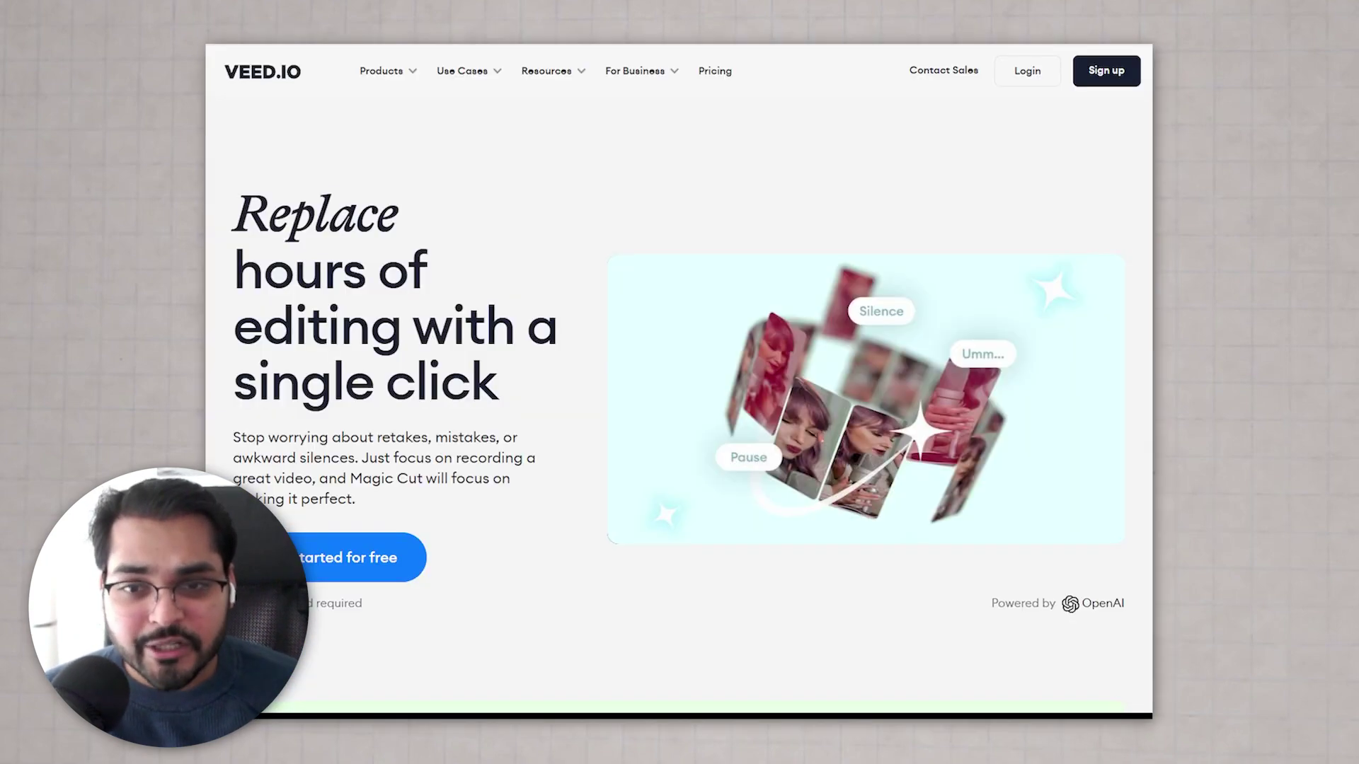
{"action": "scroll", "coordinate": [679, 382], "scroll_direction": "down", "scroll_amount": 5}
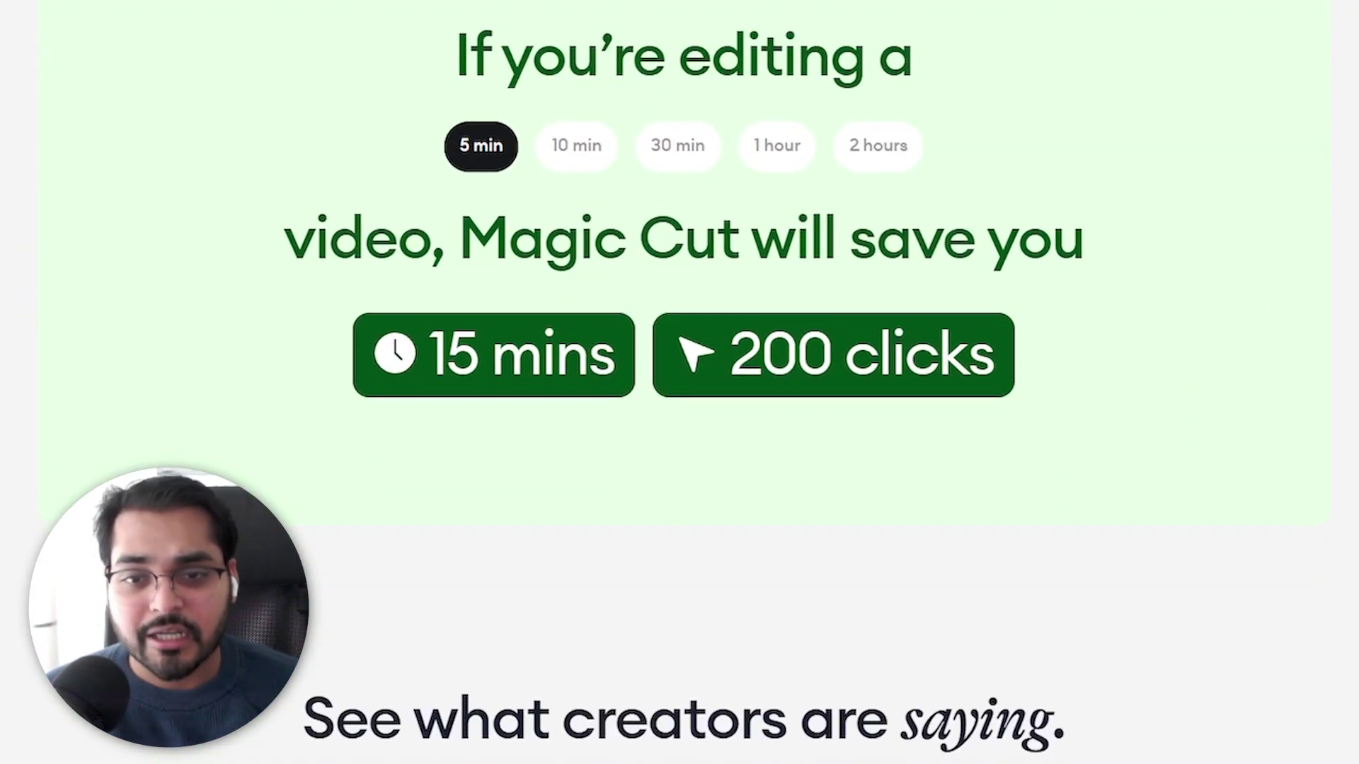
{"action": "scroll", "coordinate": [679, 382], "scroll_direction": "down", "scroll_amount": 8}
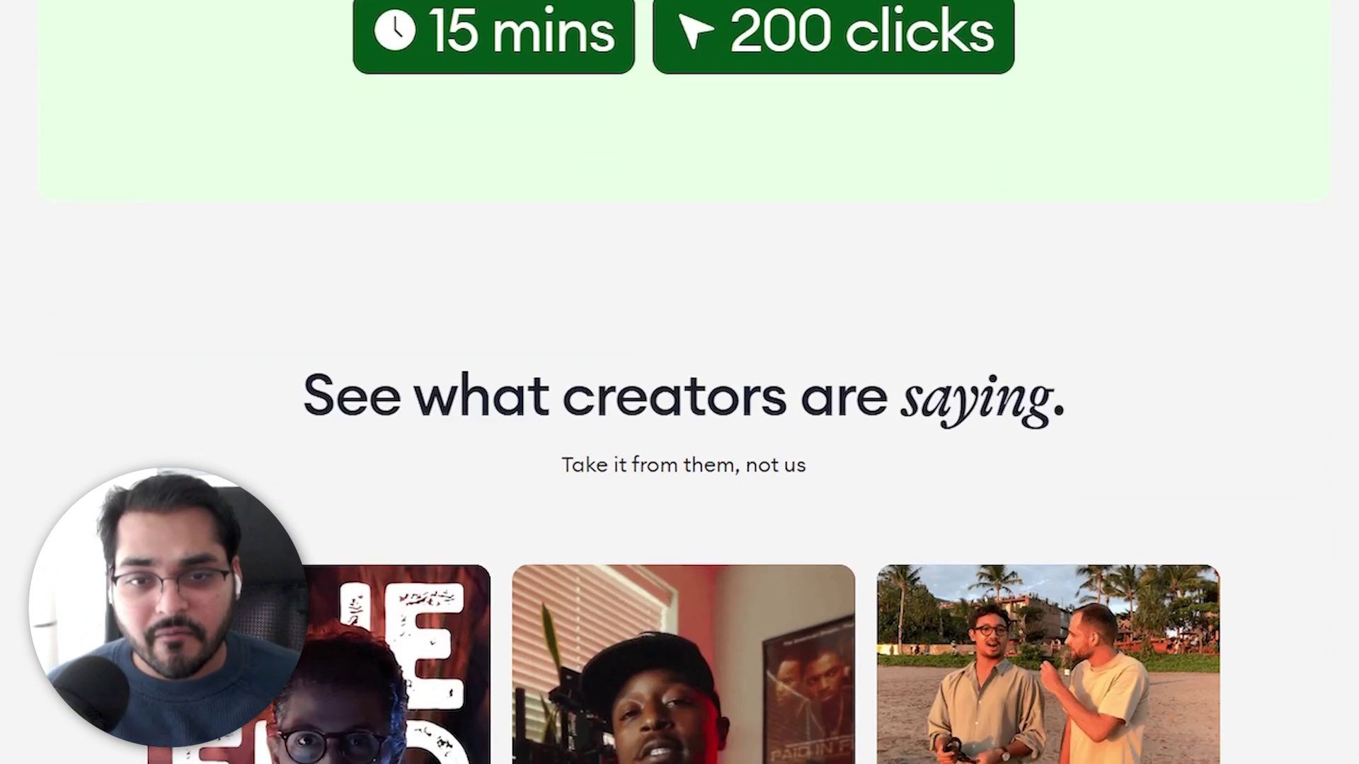
{"action": "scroll", "coordinate": [679, 383], "scroll_direction": "down", "scroll_amount": 15}
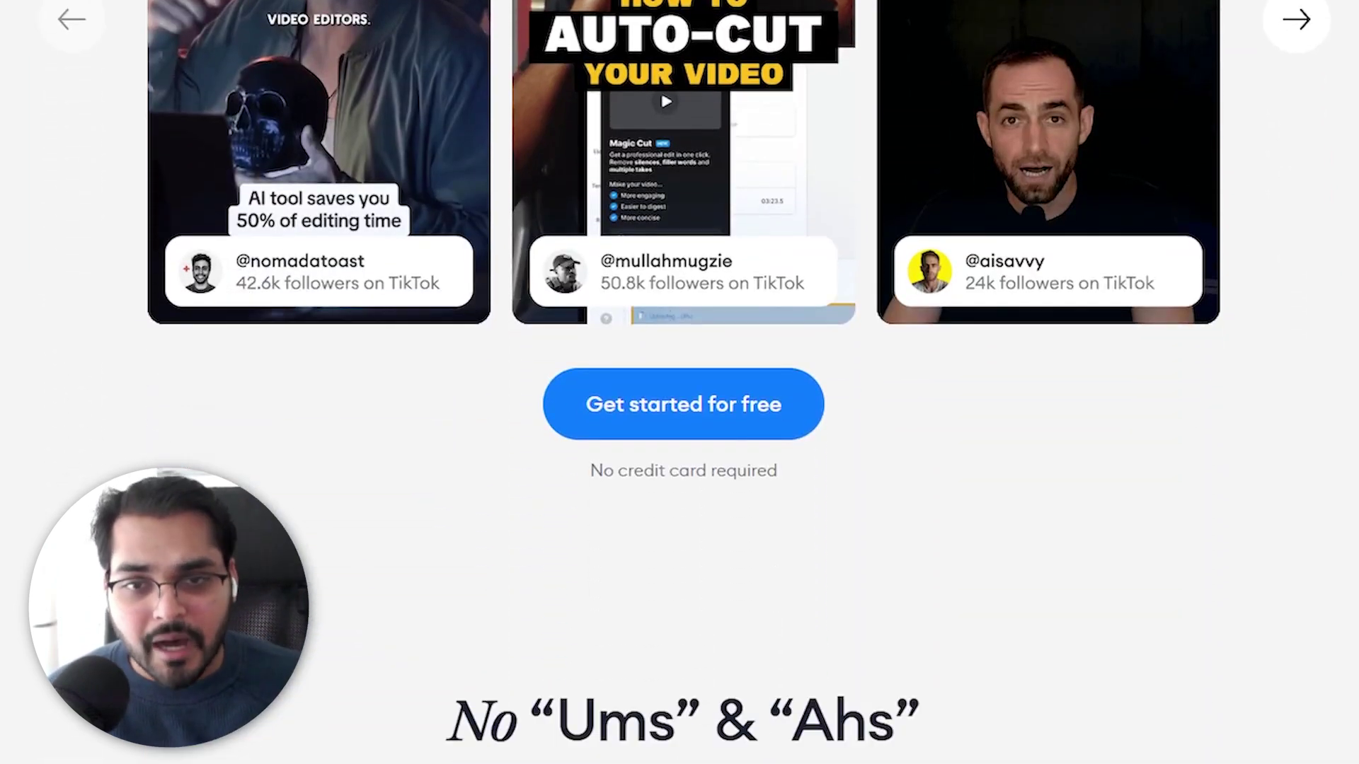
{"action": "scroll", "coordinate": [679, 382], "scroll_direction": "down", "scroll_amount": 12}
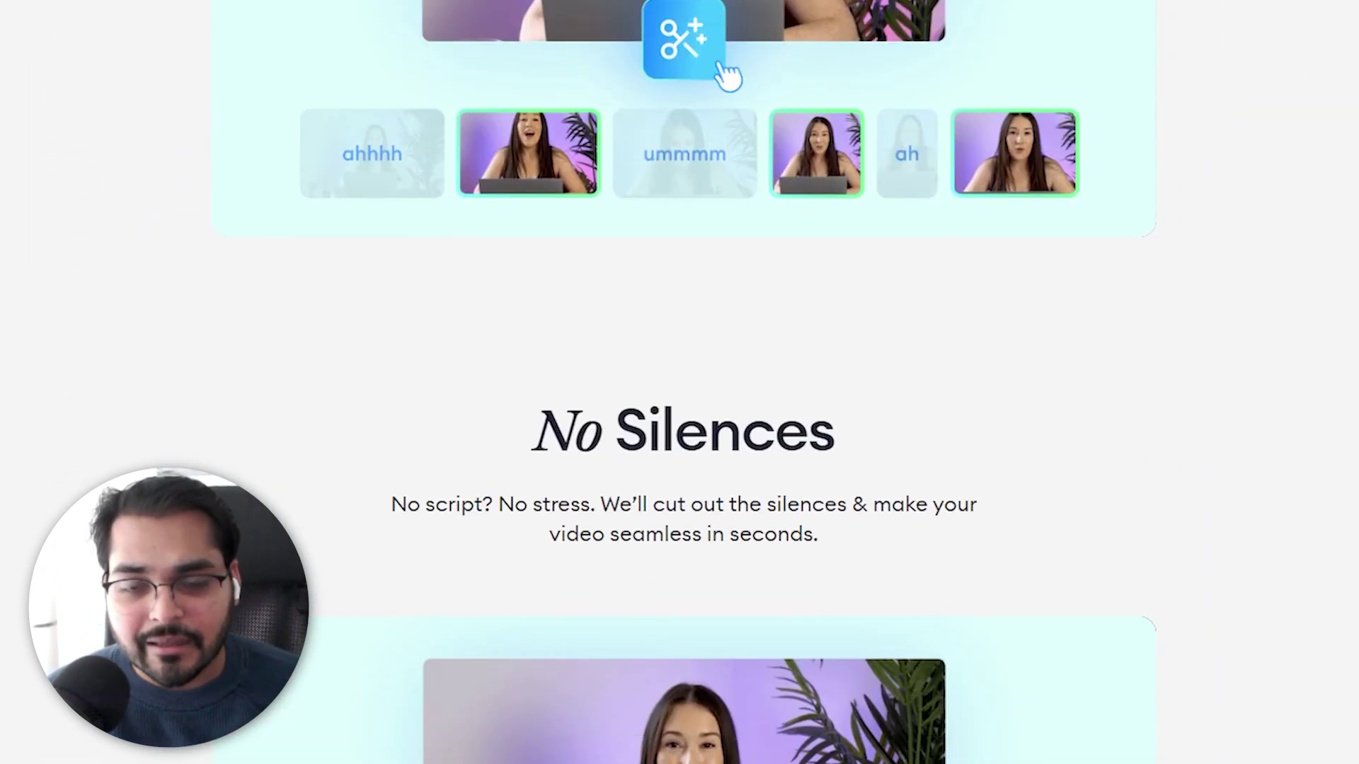
{"action": "scroll", "coordinate": [680, 382], "scroll_direction": "down", "scroll_amount": 10}
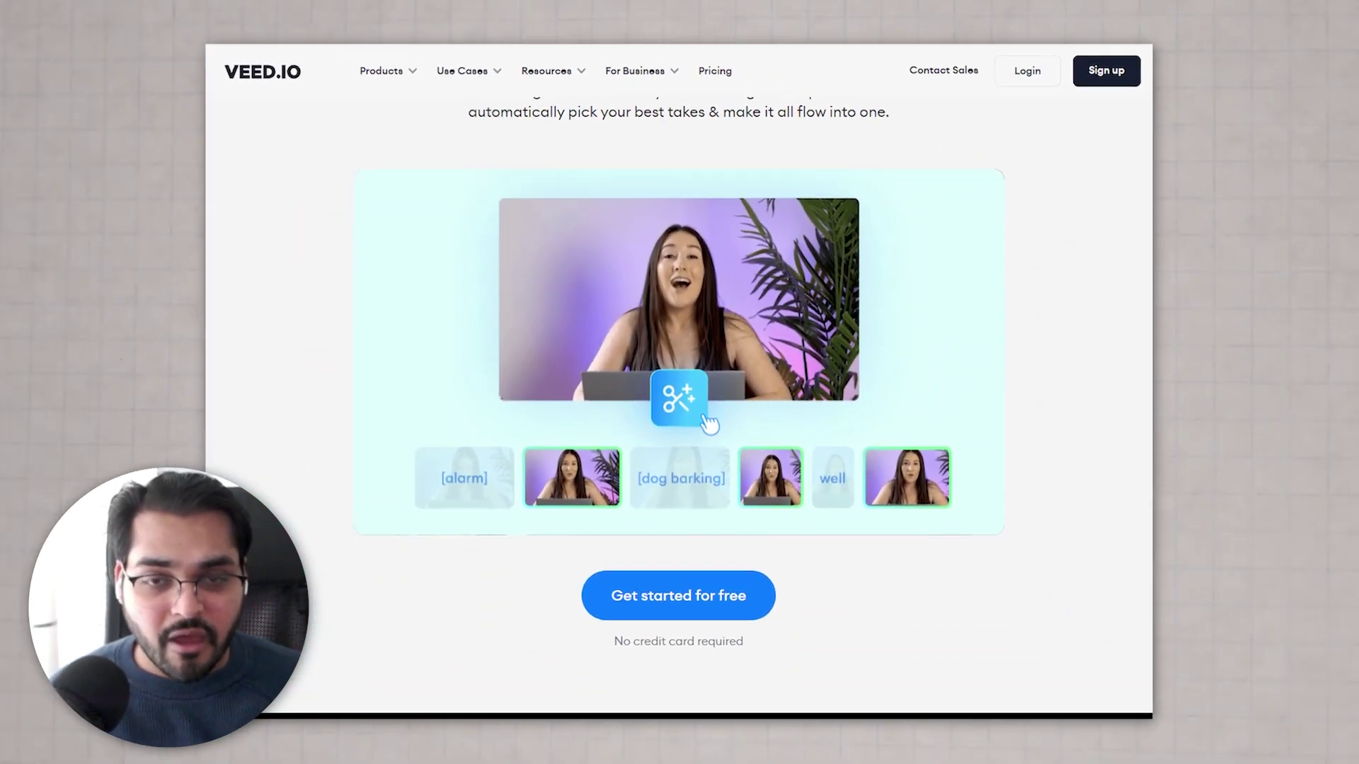
Open the Eye Contact AI page, read down it, then bring the Products tools list back
{"action": "mouse_move", "coordinate": [385, 66]}
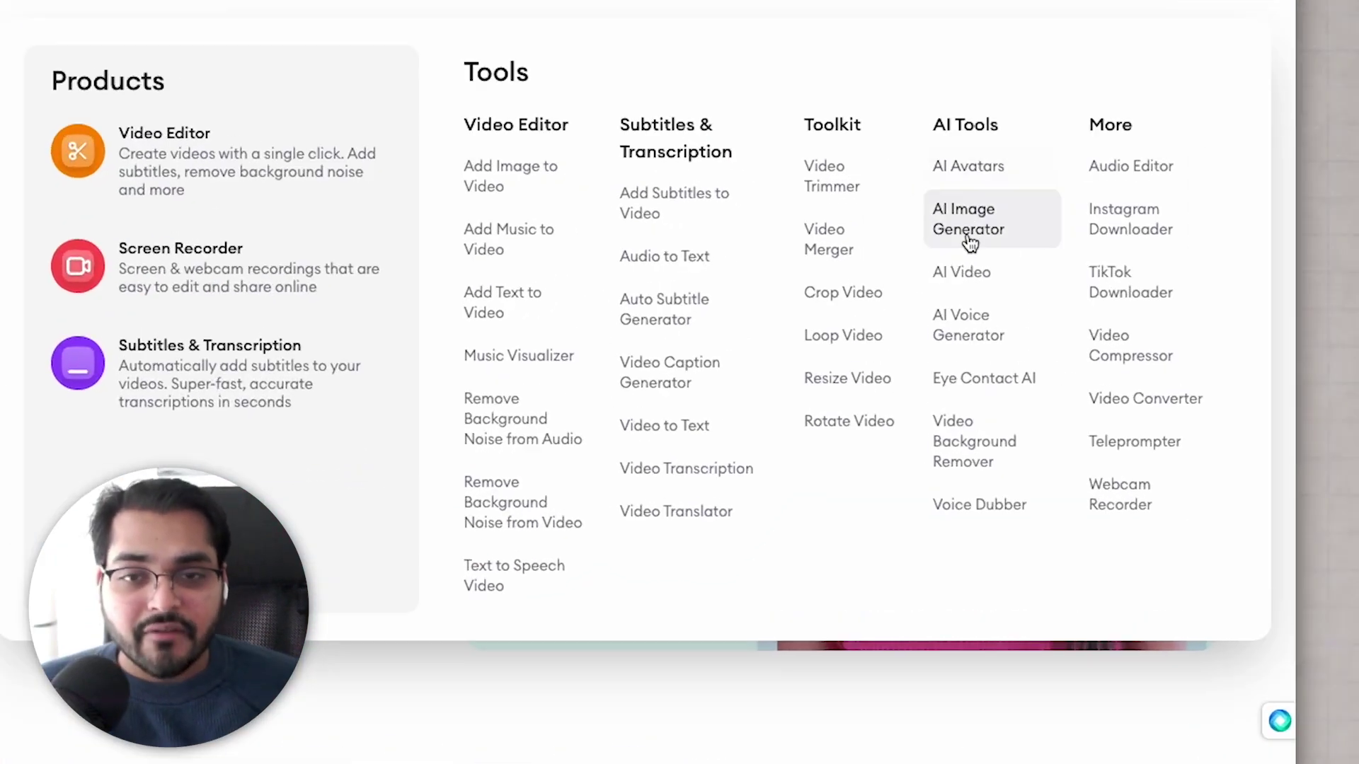
{"action": "left_click", "coordinate": [1017, 402]}
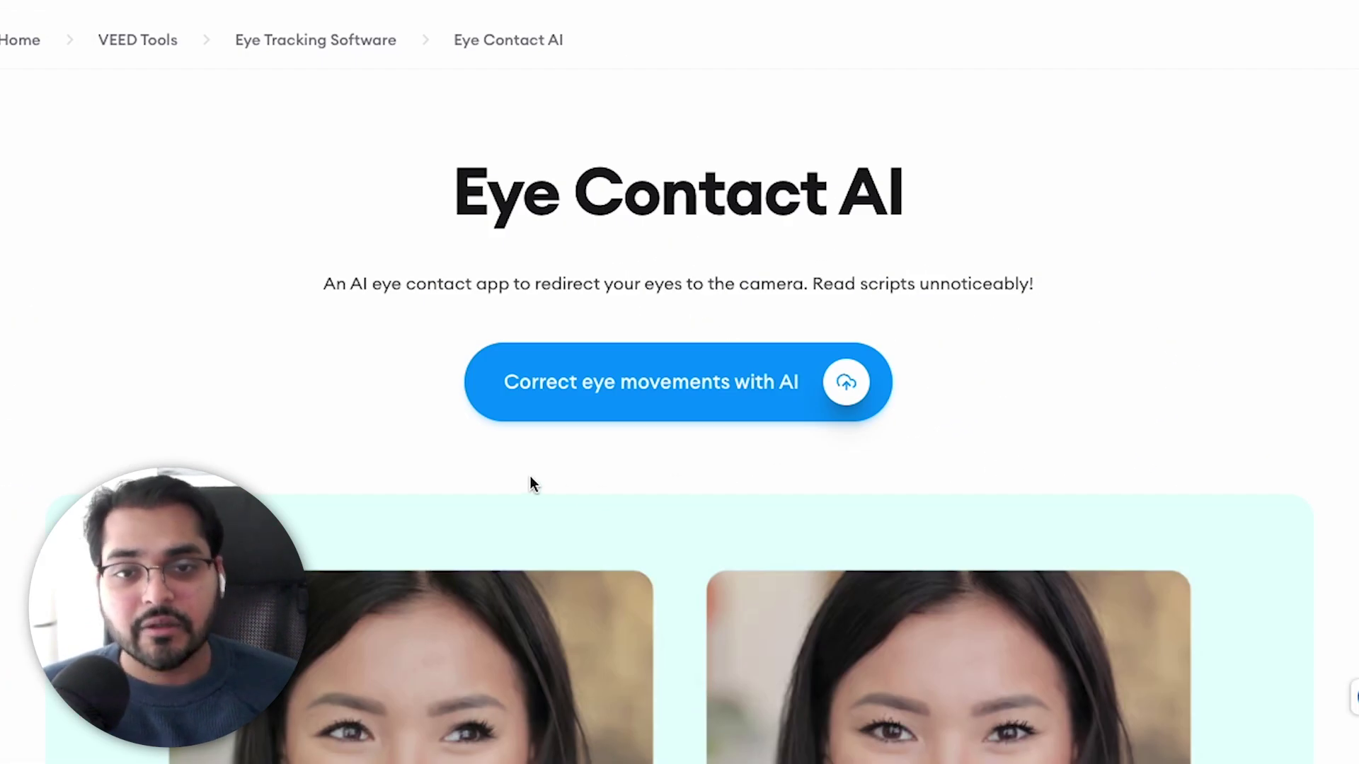
{"action": "scroll", "coordinate": [530, 476], "scroll_direction": "down", "scroll_amount": 6}
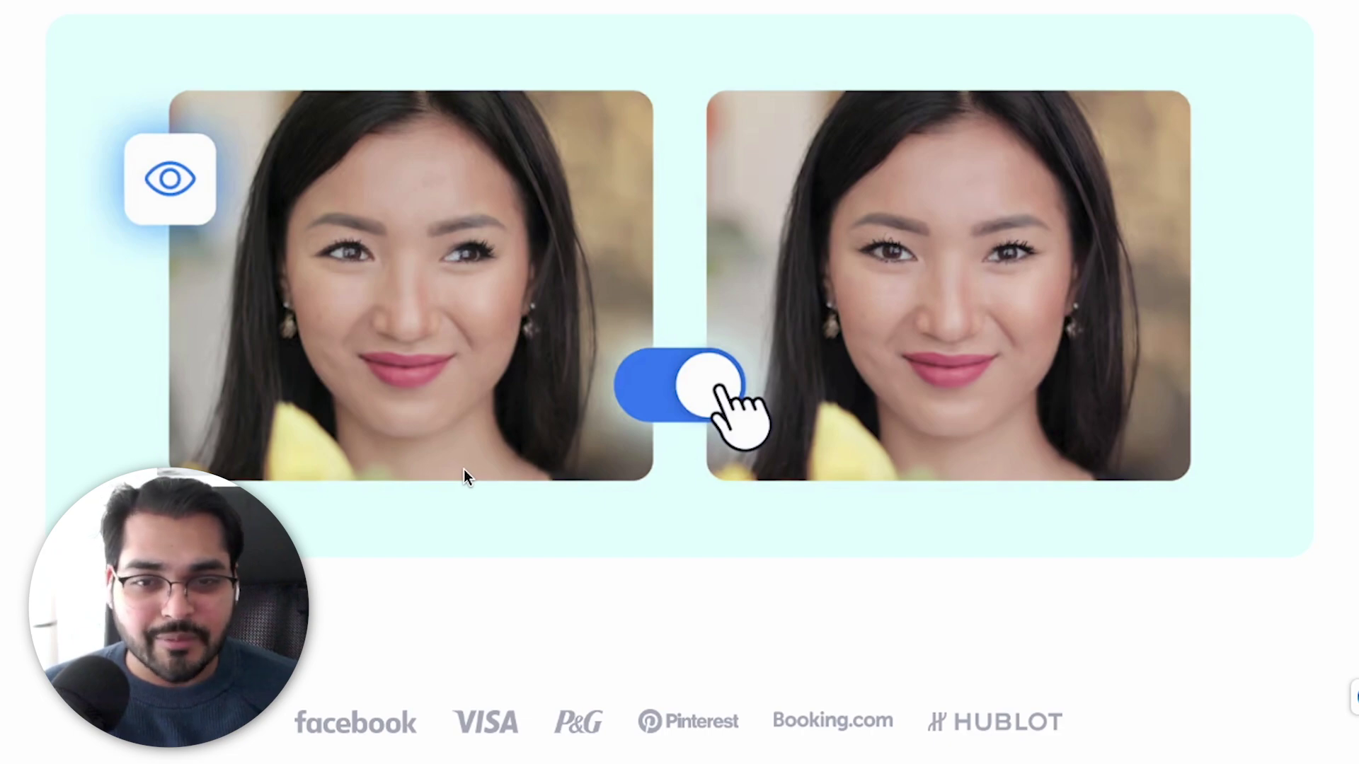
{"action": "scroll", "coordinate": [465, 469], "scroll_direction": "down", "scroll_amount": 15}
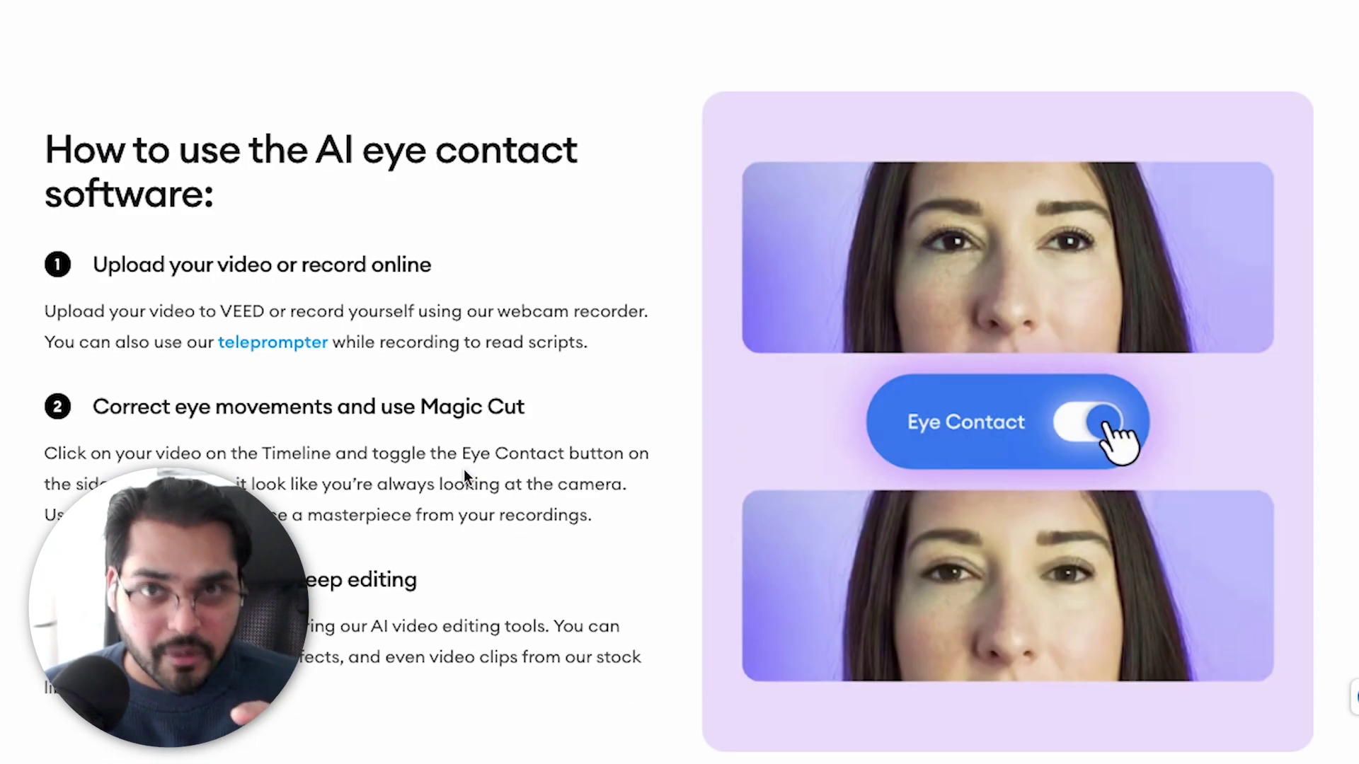
{"action": "mouse_move", "coordinate": [219, 55]}
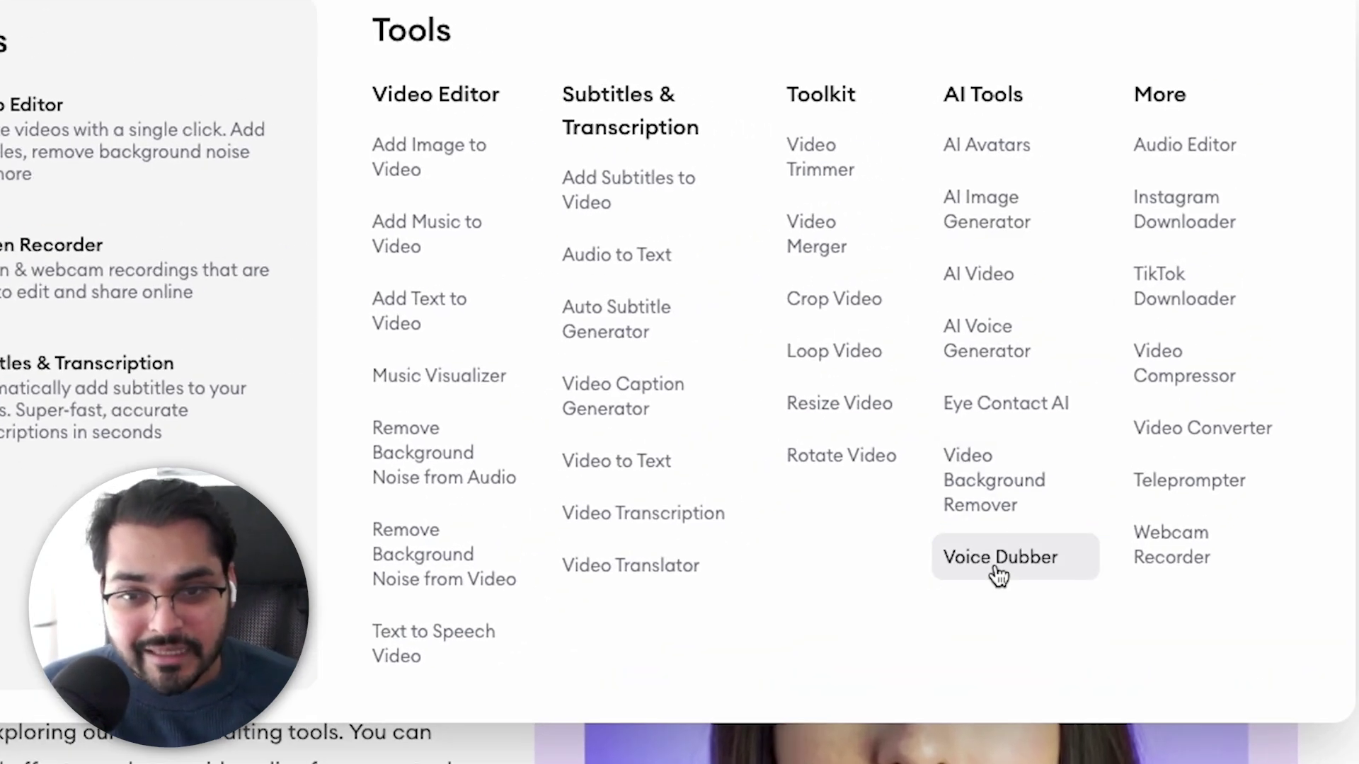
Open the Voice Dubber page and read through its dubbing steps and pricing plans
{"action": "left_click", "coordinate": [998, 566]}
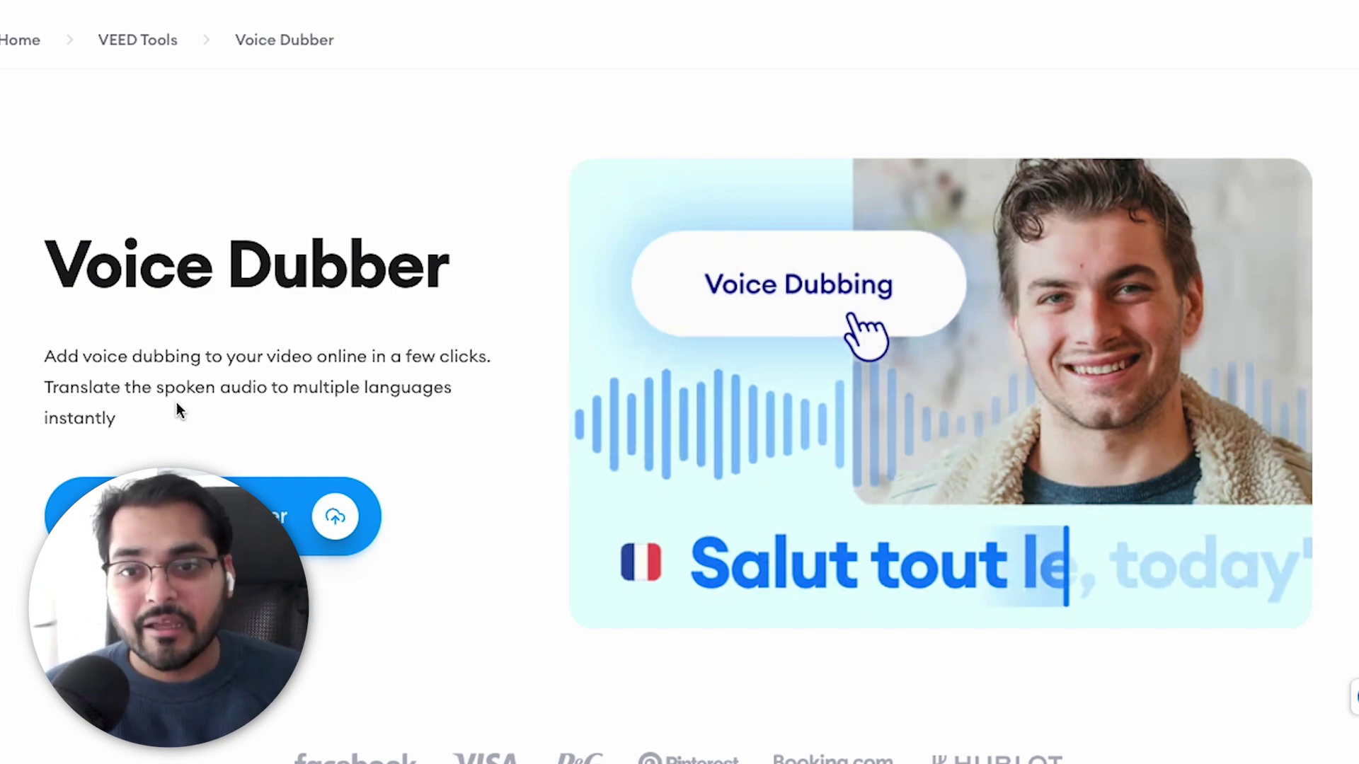
{"action": "scroll", "coordinate": [178, 407], "scroll_direction": "down", "scroll_amount": 8}
{"action": "scroll", "coordinate": [180, 405], "scroll_direction": "up", "scroll_amount": 1}
{"action": "scroll", "coordinate": [180, 406], "scroll_direction": "down", "scroll_amount": 8}
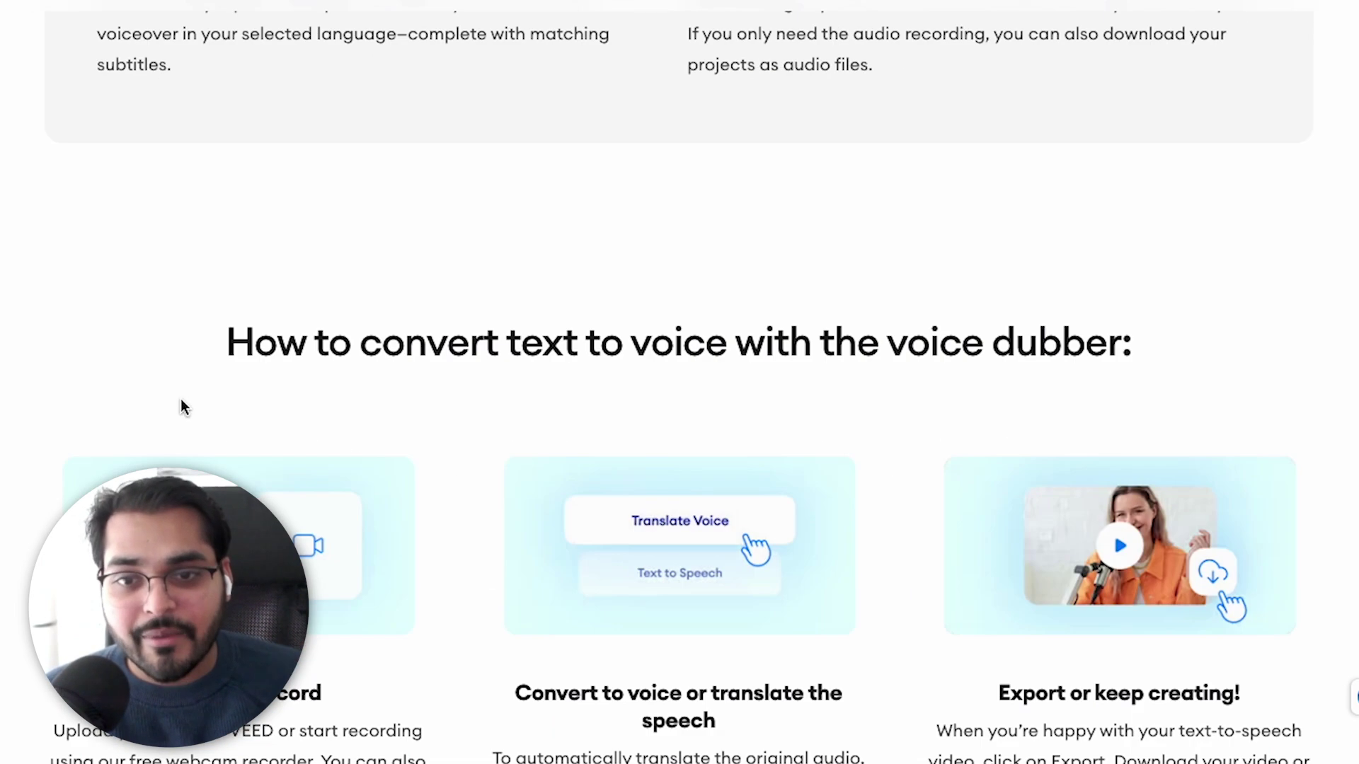
{"action": "scroll", "coordinate": [181, 401], "scroll_direction": "down", "scroll_amount": 7}
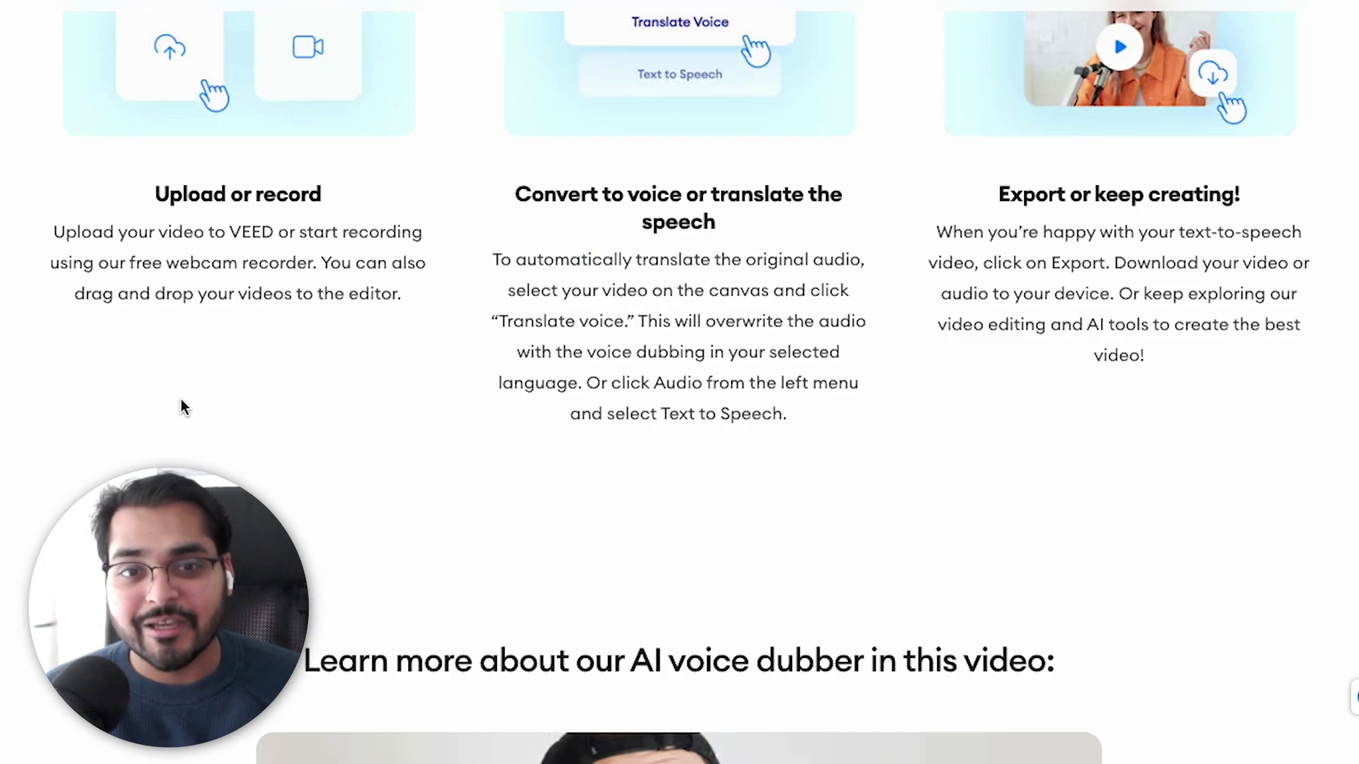
{"action": "scroll", "coordinate": [181, 403], "scroll_direction": "down", "scroll_amount": 15}
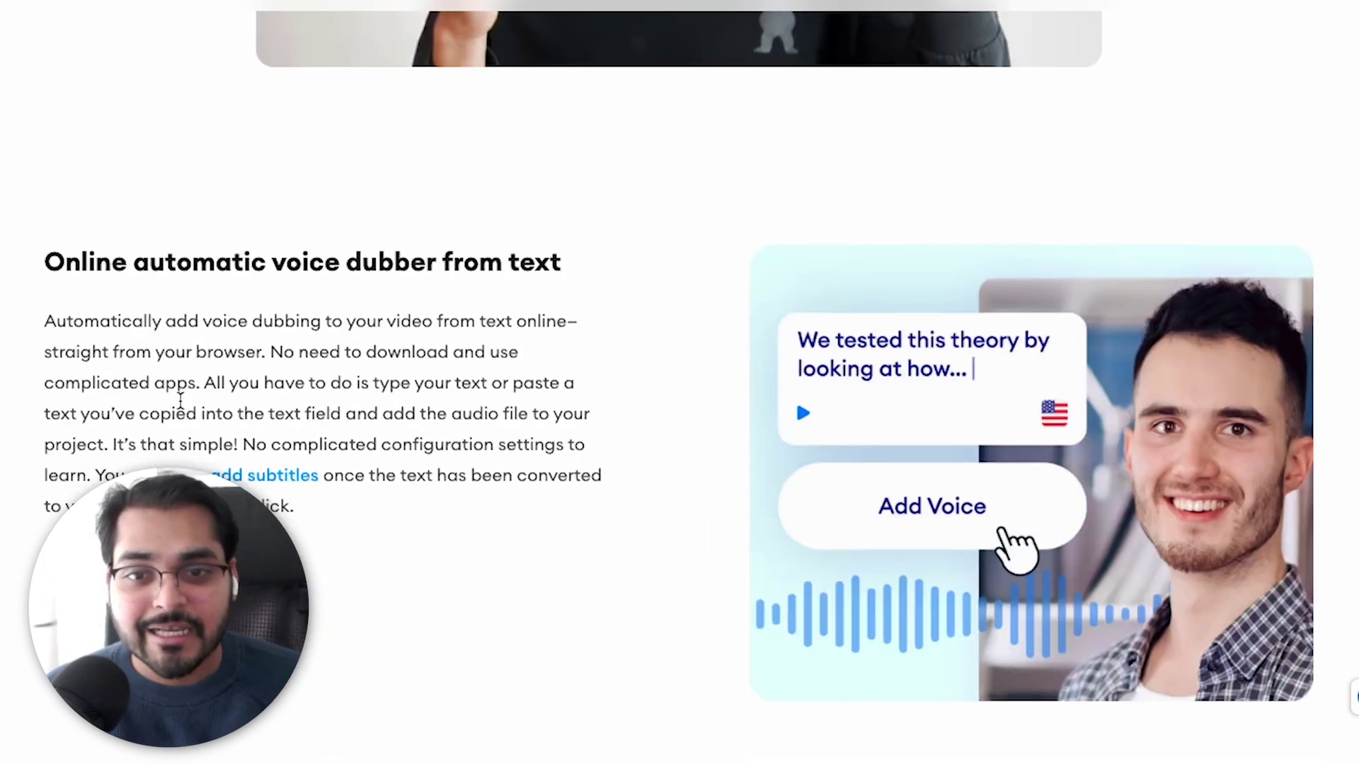
{"action": "scroll", "coordinate": [179, 401], "scroll_direction": "down", "scroll_amount": 17}
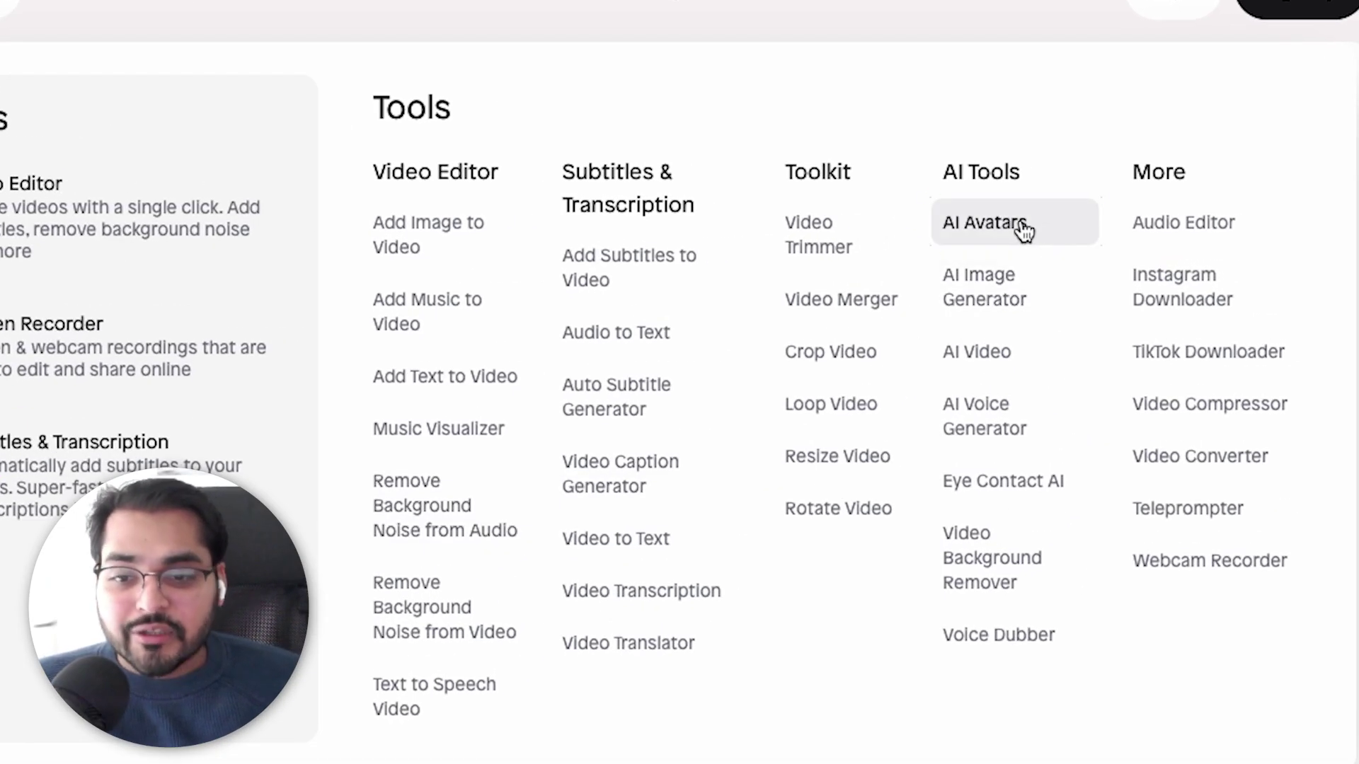
Open VEED's AI Avatars page and read through its avatar-generator steps
{"action": "left_click", "coordinate": [908, 234]}
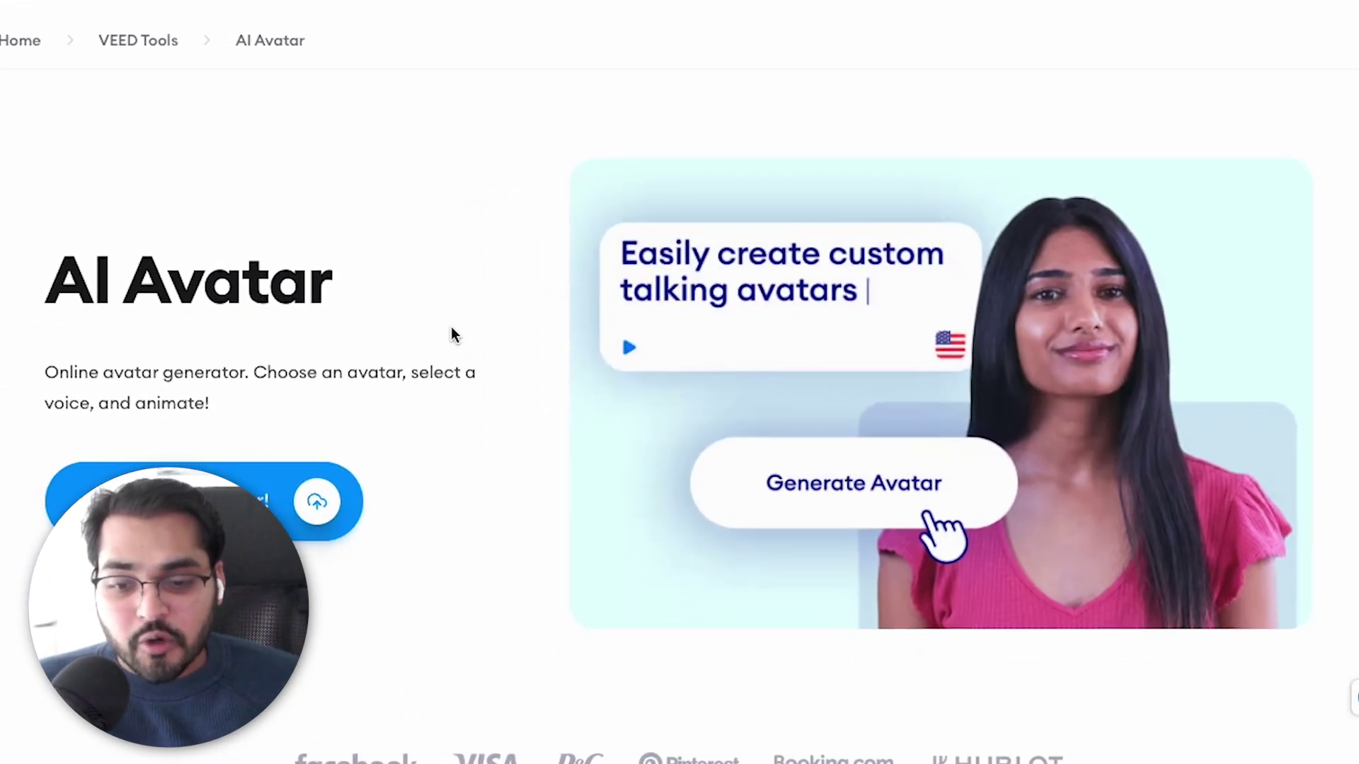
{"action": "scroll", "coordinate": [452, 333], "scroll_direction": "down", "scroll_amount": 2}
{"action": "scroll", "coordinate": [452, 334], "scroll_direction": "up", "scroll_amount": 1}
{"action": "scroll", "coordinate": [452, 327], "scroll_direction": "down", "scroll_amount": 20}
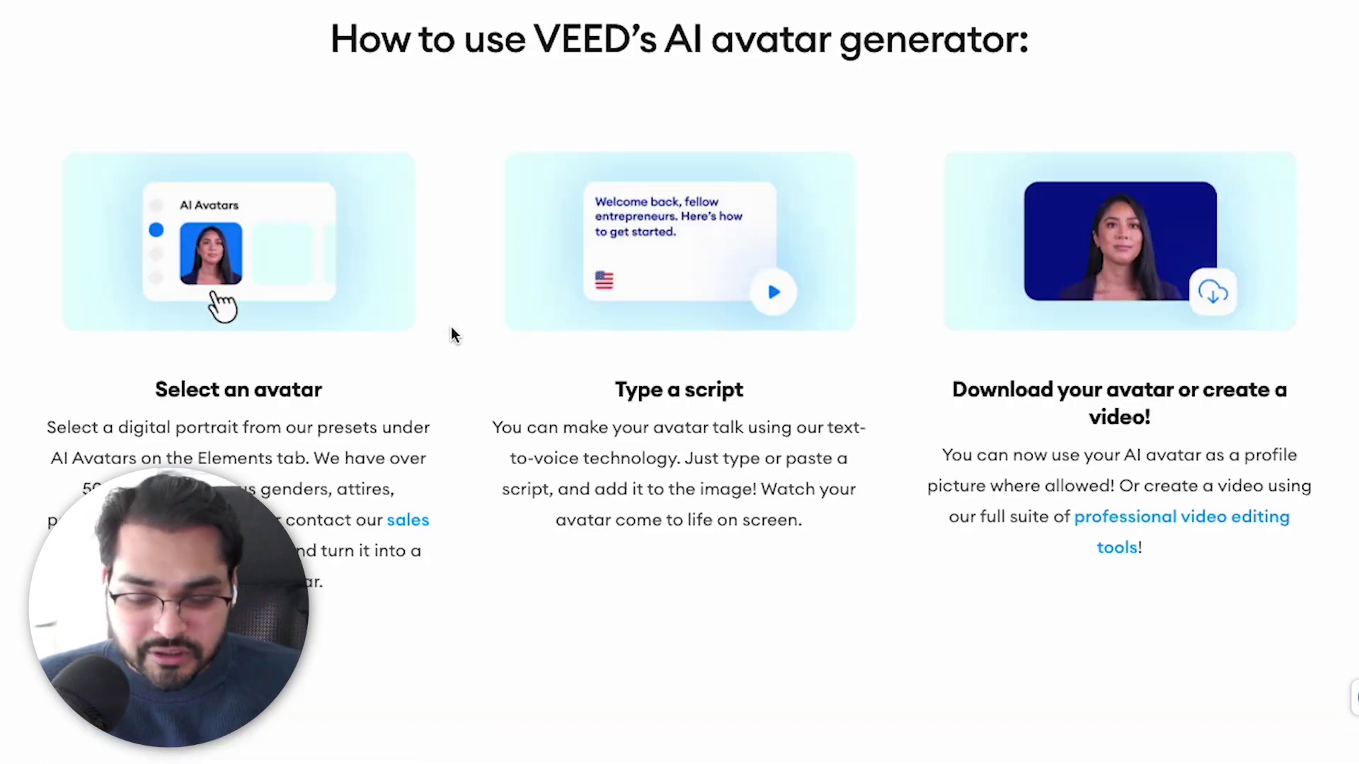
{"action": "scroll", "coordinate": [452, 331], "scroll_direction": "down", "scroll_amount": 5}
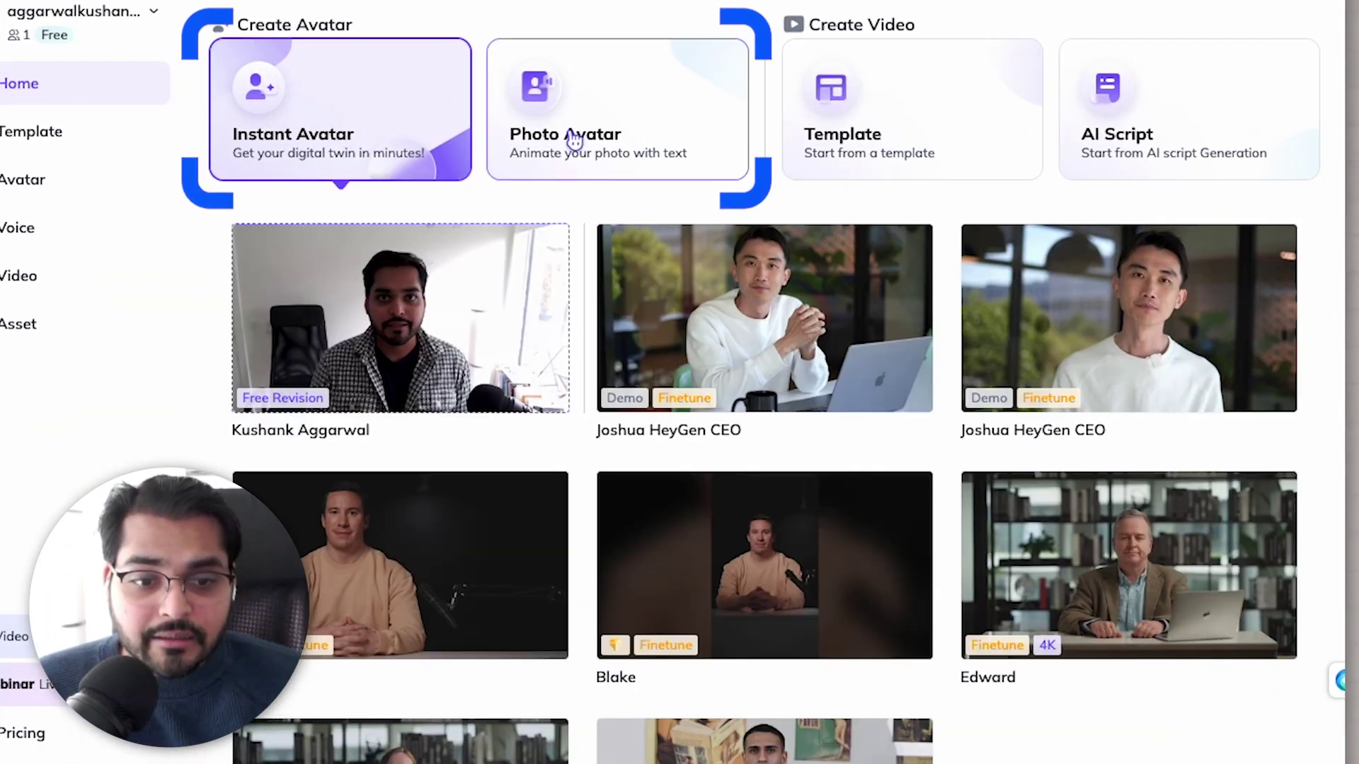
Scroll through HeyGen's Pick an Avatar gallery of stock presenters
{"action": "scroll", "coordinate": [637, 339], "scroll_direction": "down", "scroll_amount": 1}
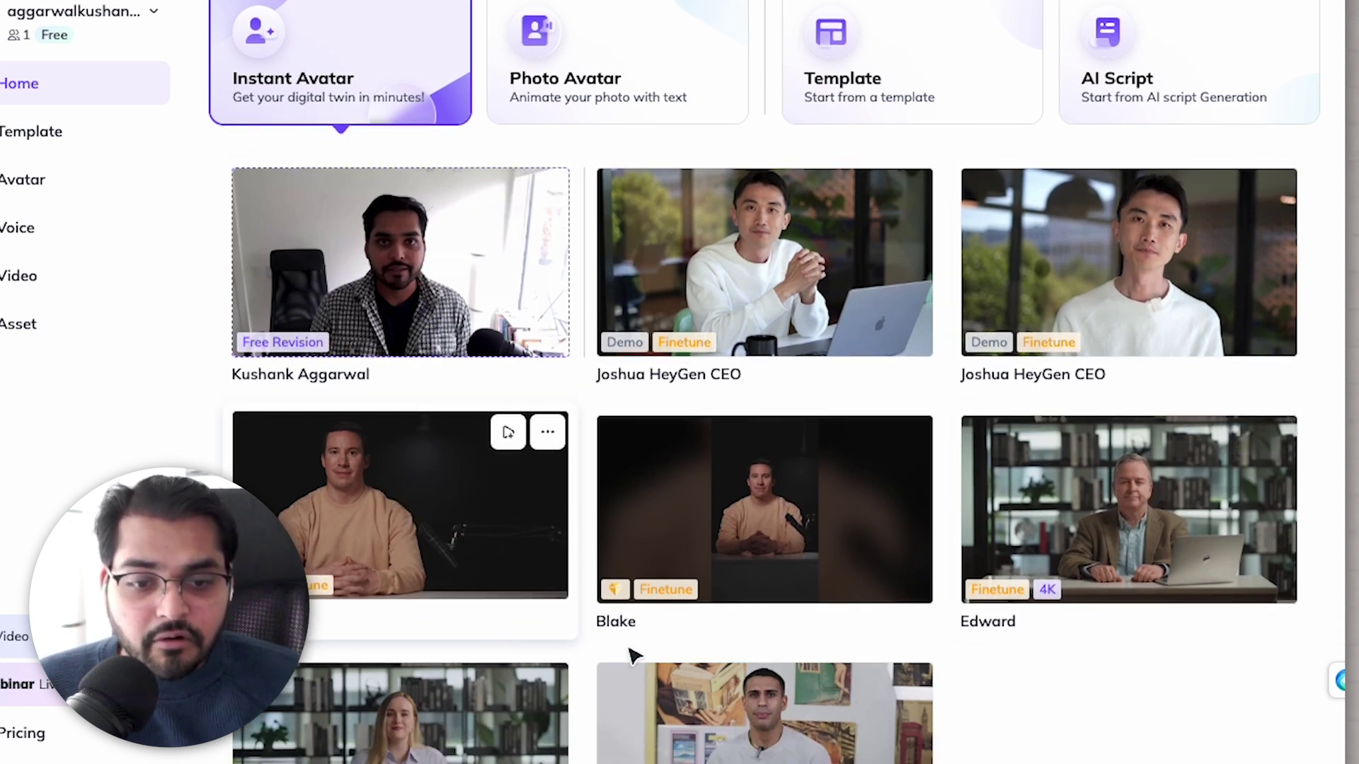
{"action": "scroll", "coordinate": [757, 559], "scroll_direction": "up", "scroll_amount": 1}
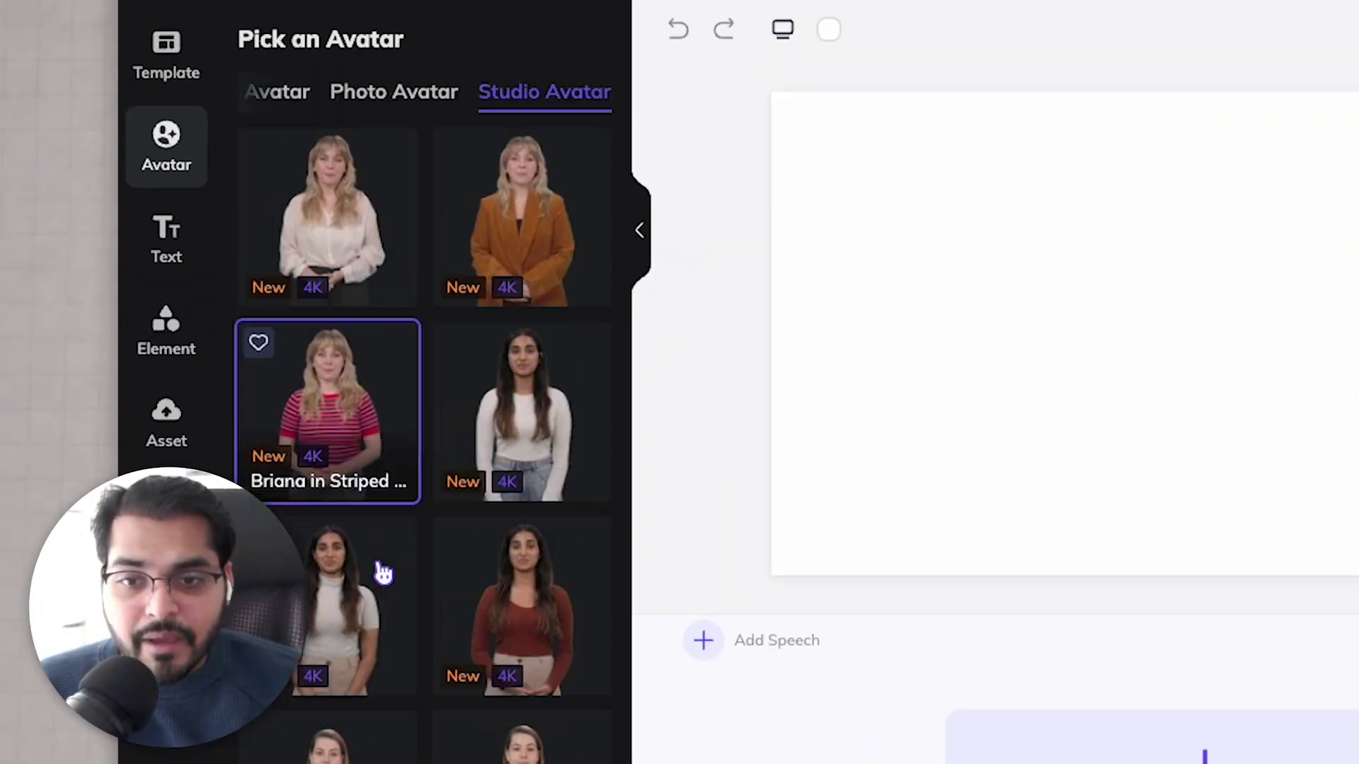
{"action": "scroll", "coordinate": [368, 531], "scroll_direction": "down", "scroll_amount": 5}
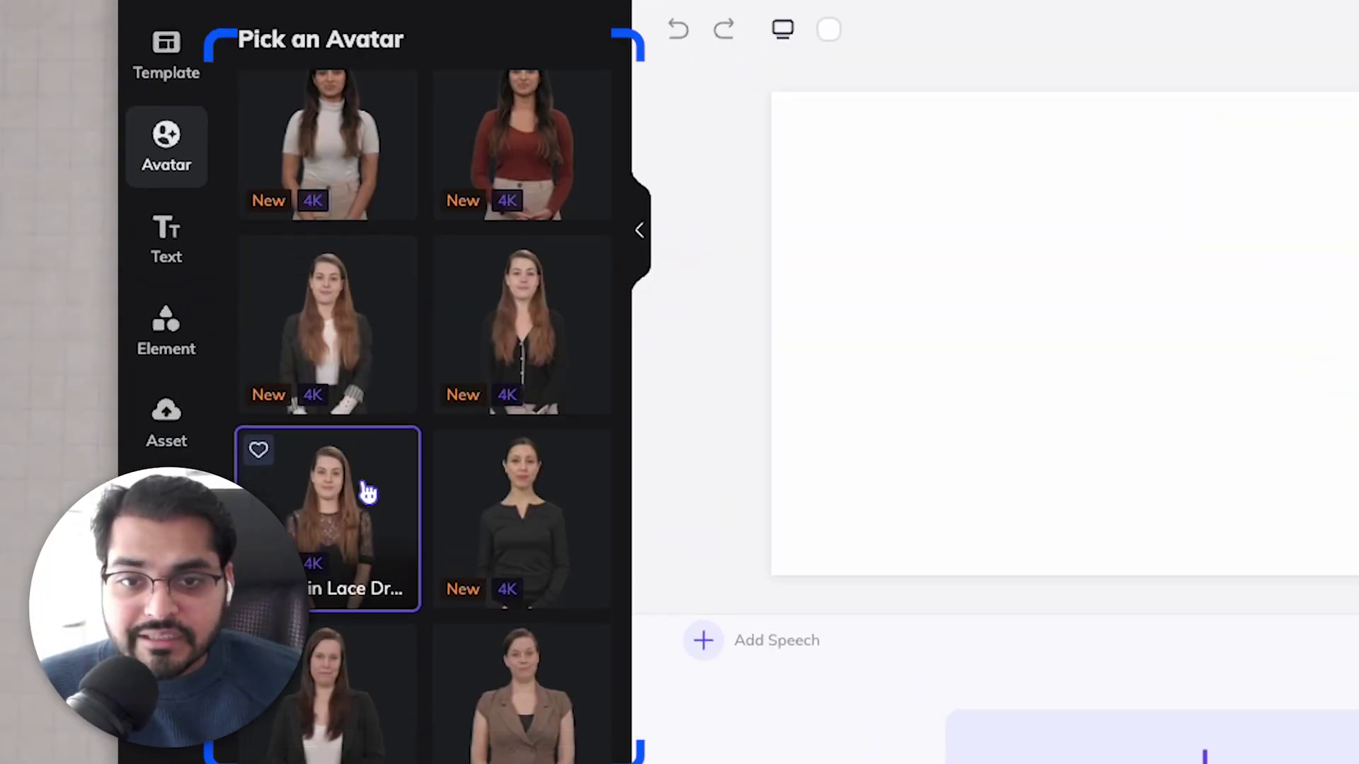
Put your own Instant Avatar on the scene and replace the default script with new text
{"action": "left_click", "coordinate": [364, 491]}
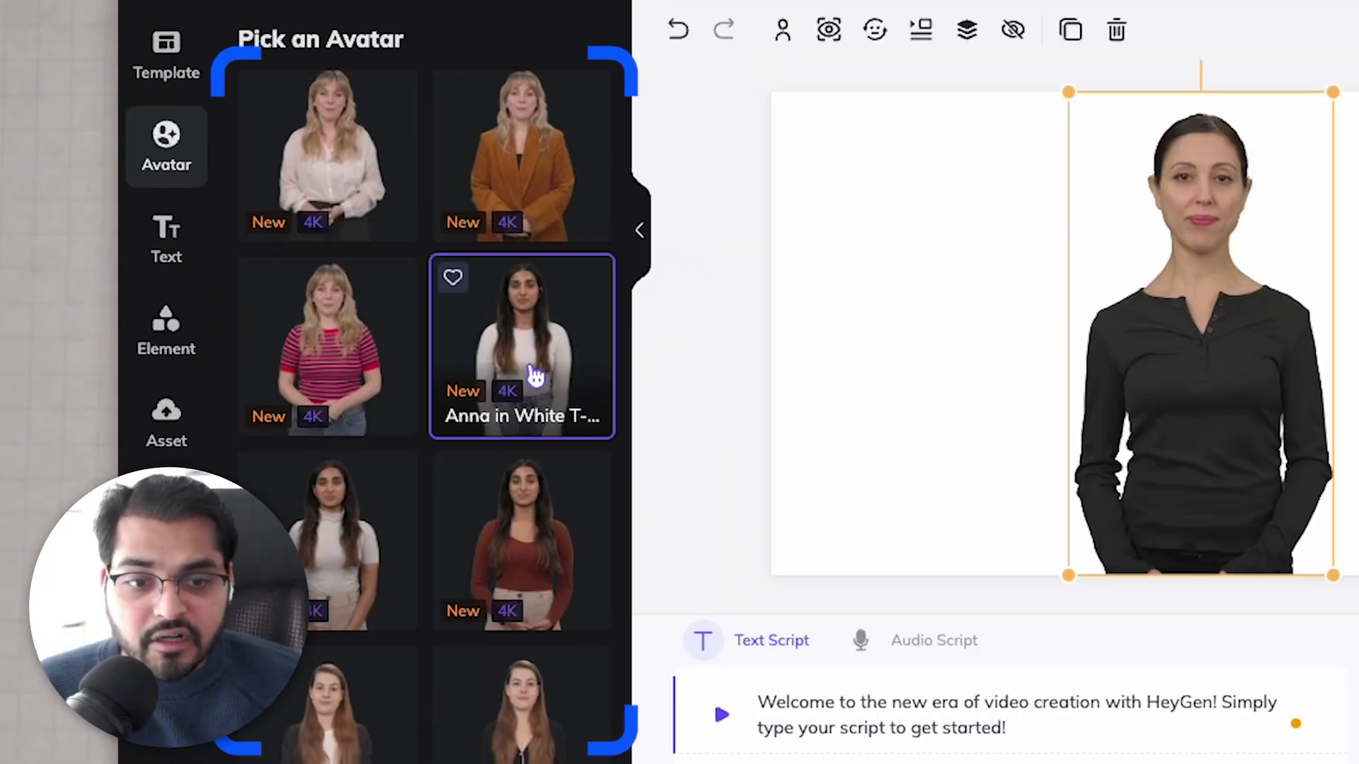
{"action": "left_click", "coordinate": [536, 377]}
{"action": "scroll", "coordinate": [545, 600], "scroll_direction": "up", "scroll_amount": 2}
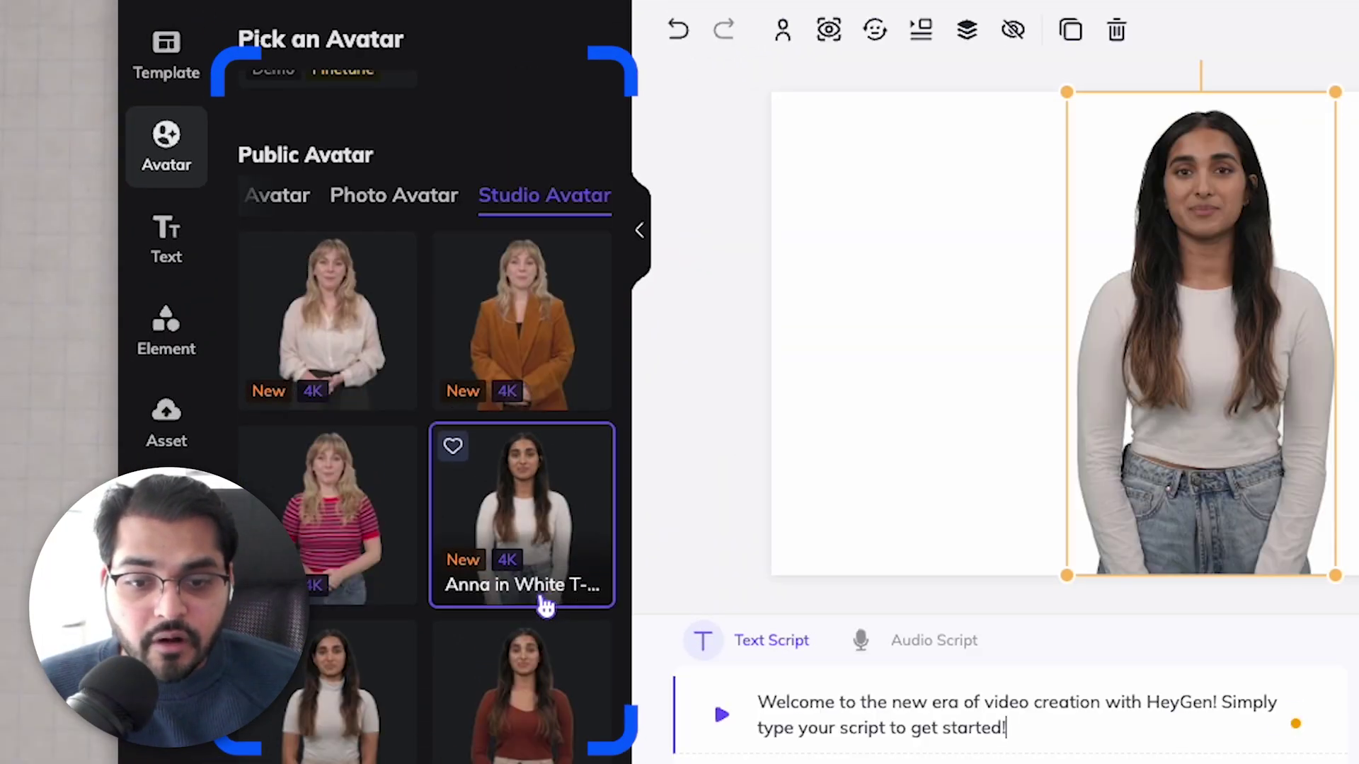
{"action": "left_click", "coordinate": [524, 306]}
{"action": "scroll", "coordinate": [390, 443], "scroll_direction": "up", "scroll_amount": 5}
{"action": "left_click", "coordinate": [333, 262]}
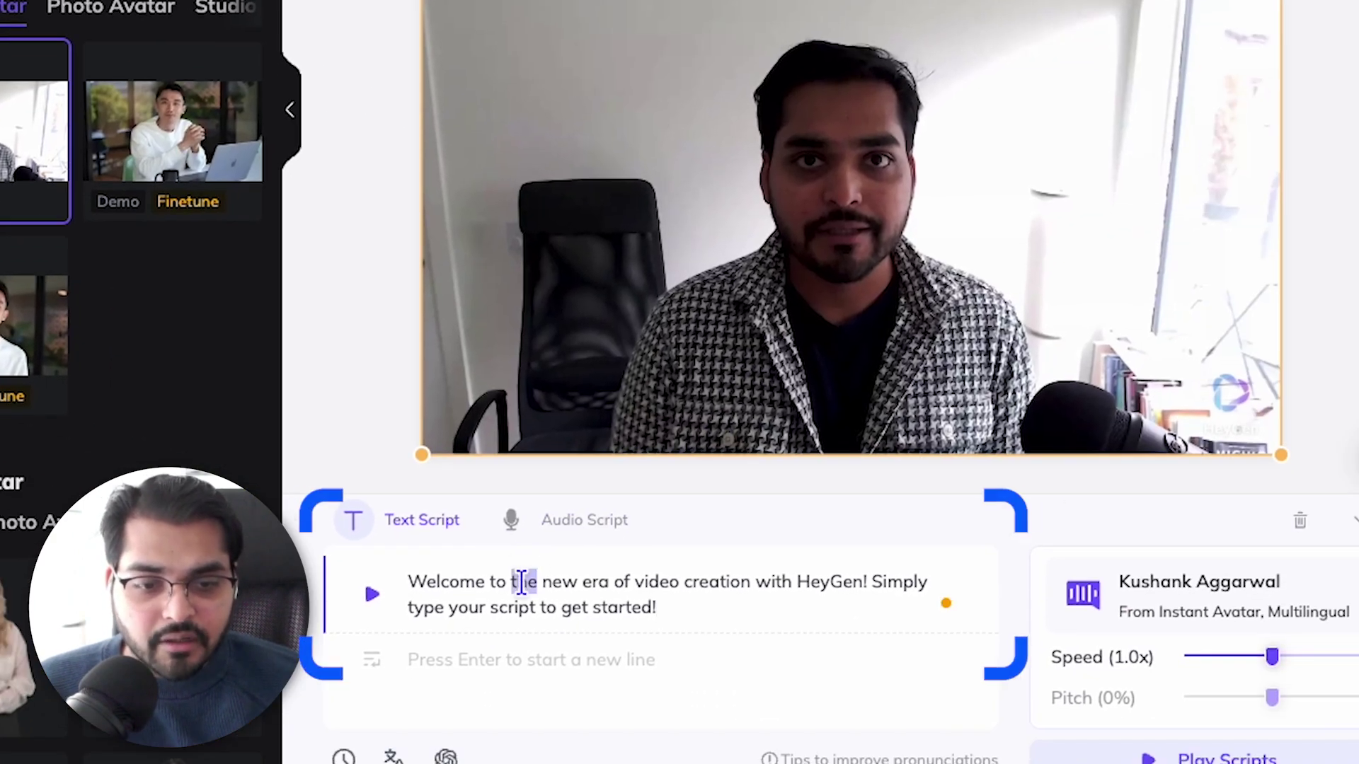
{"action": "key", "text": "ctrl+a"}
{"action": "type", "text": "Isn"}
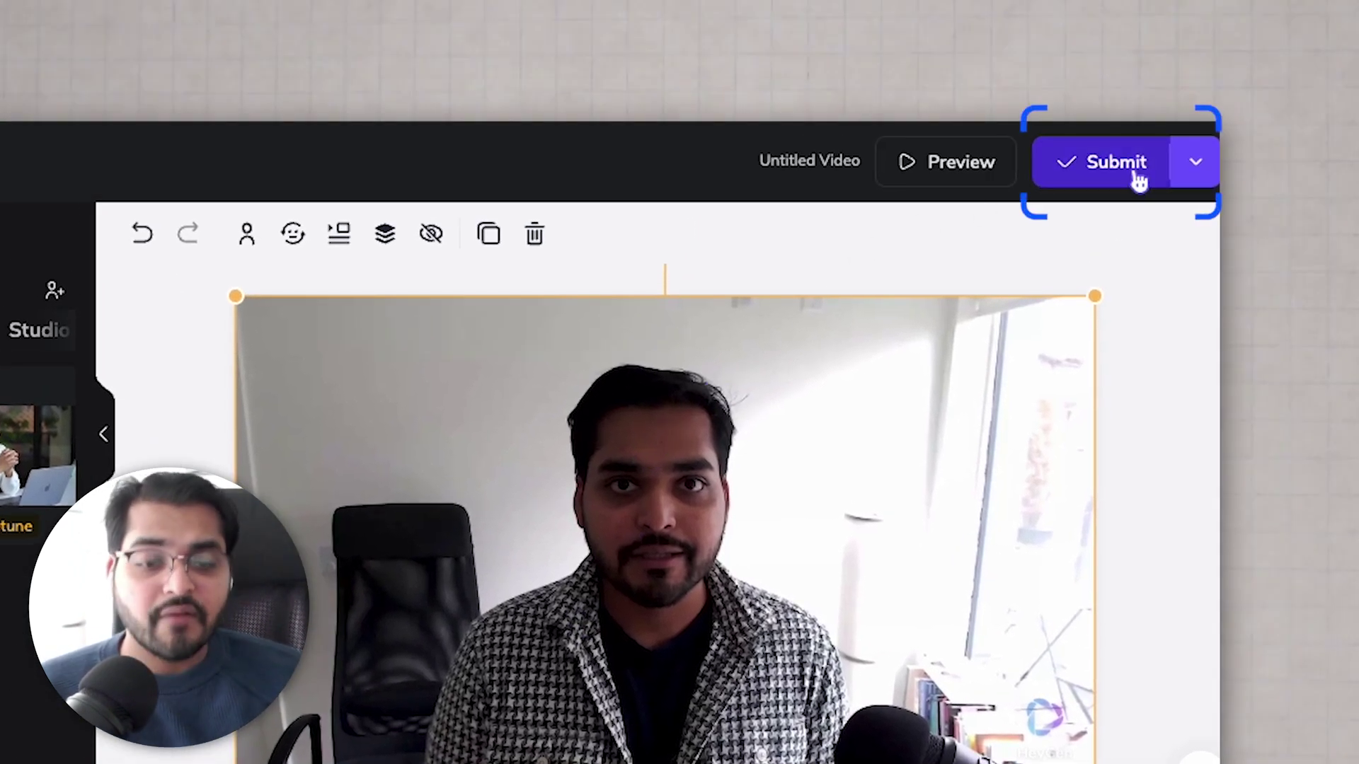
Submit the Instant Avatar video, then preview the new video thumbnail and close it
{"action": "left_click", "coordinate": [1136, 165]}
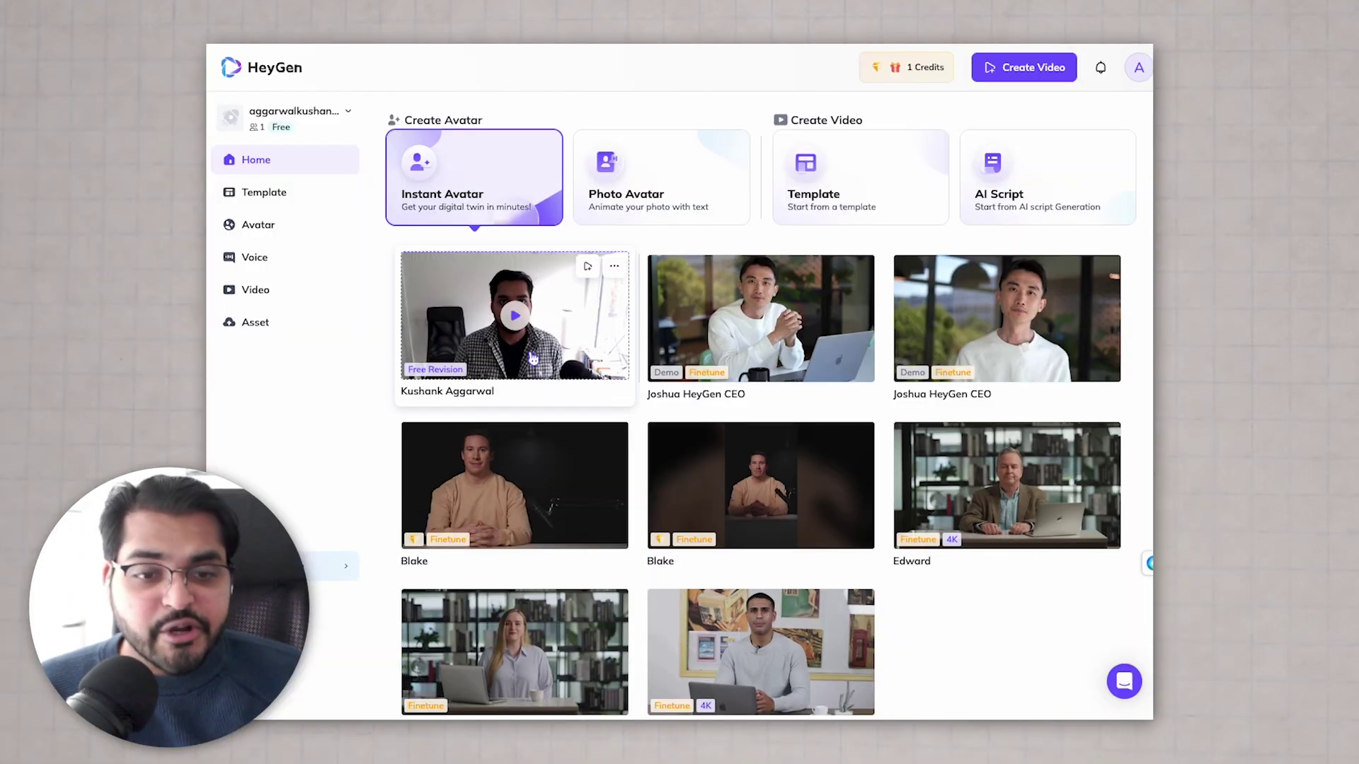
{"action": "left_click", "coordinate": [516, 313]}
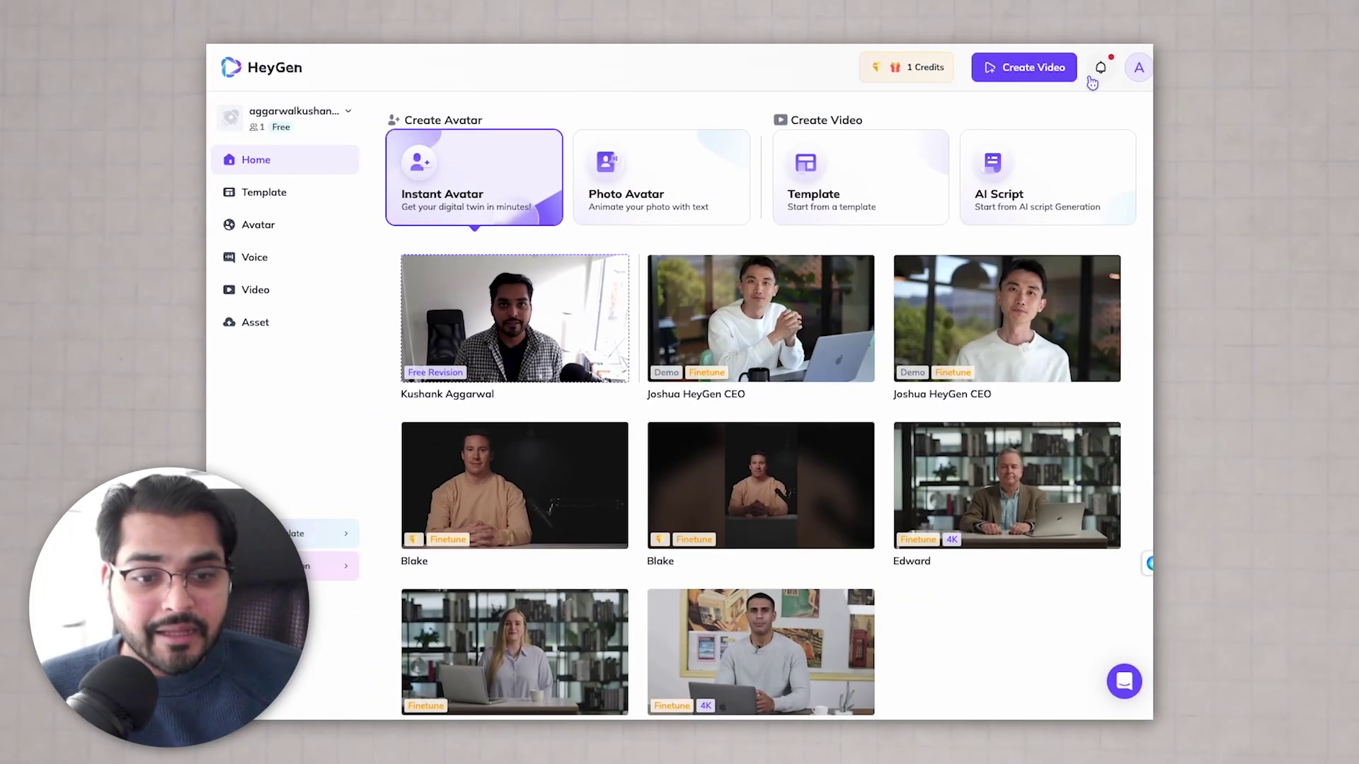
{"action": "mouse_move", "coordinate": [931, 73]}
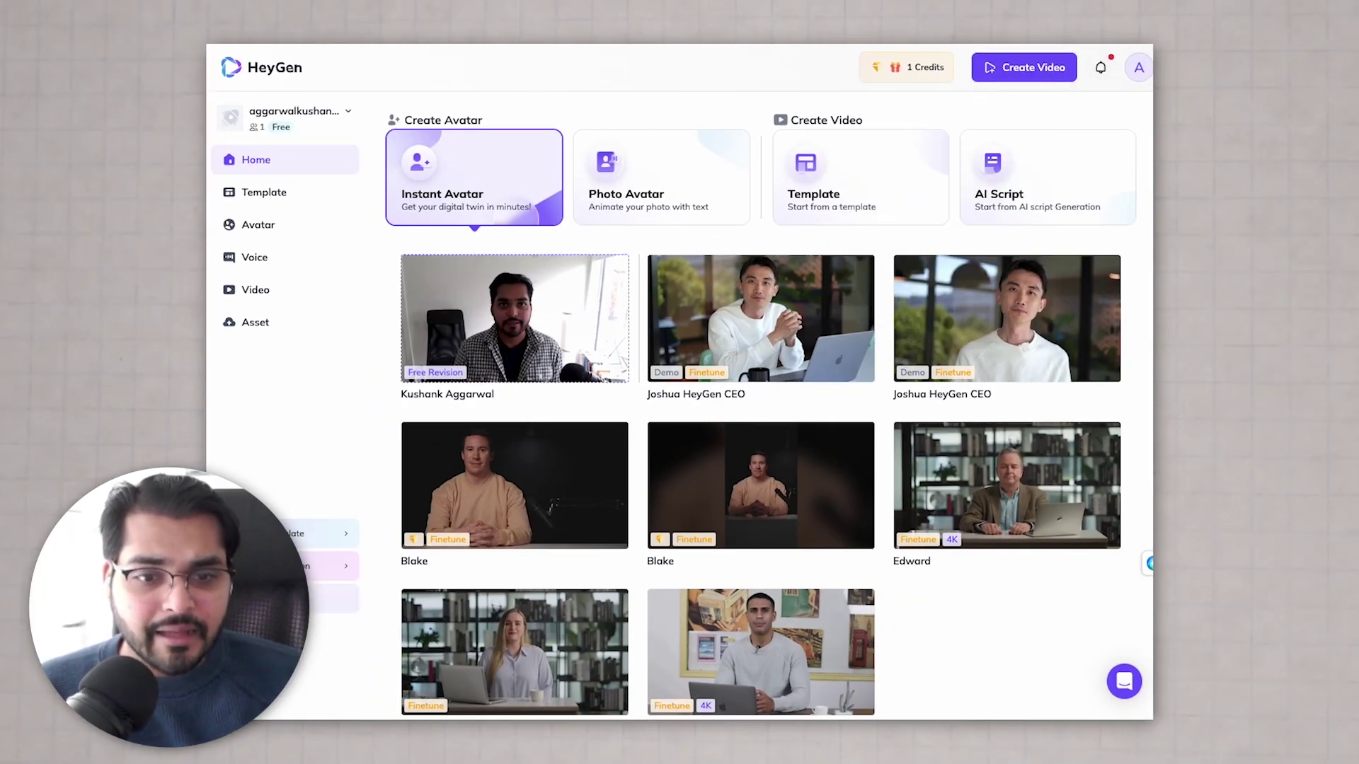
{"action": "left_click", "coordinate": [453, 184]}
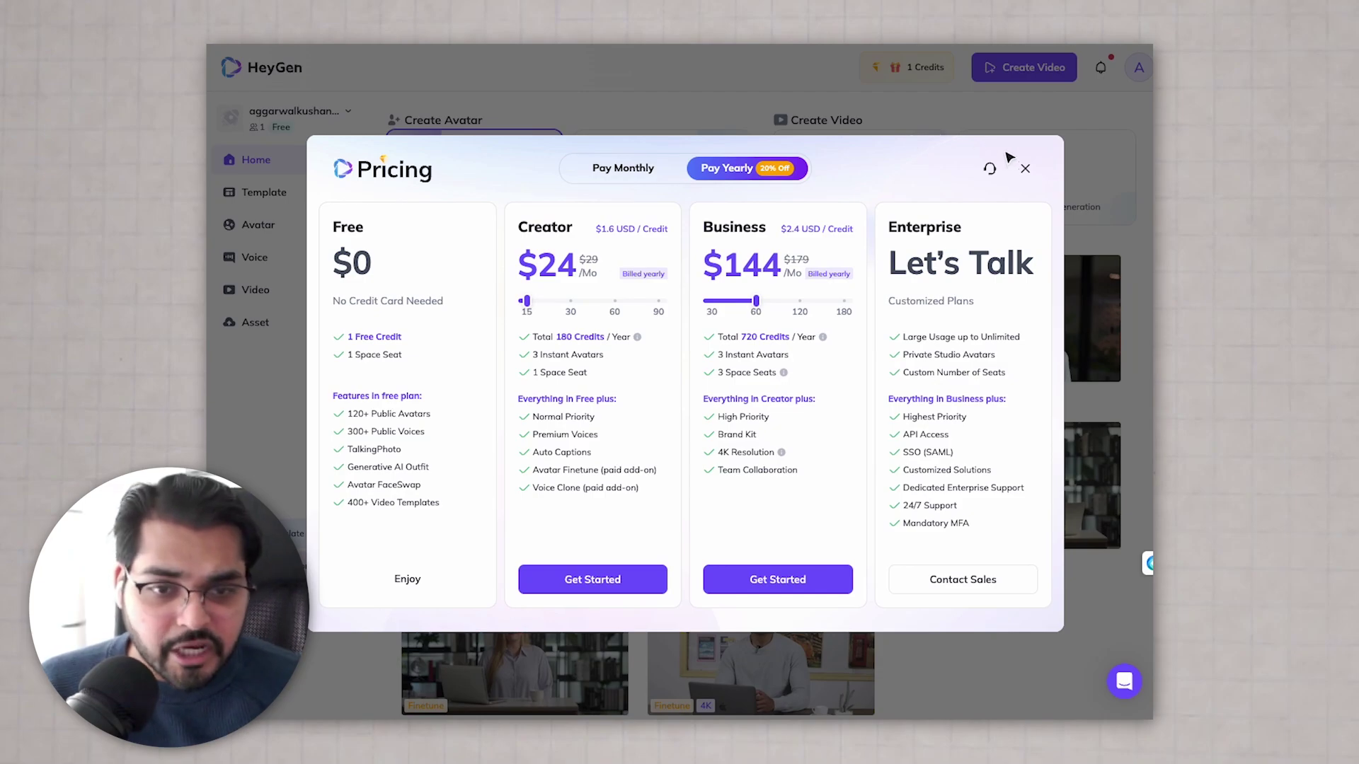
{"action": "left_click", "coordinate": [1025, 168]}
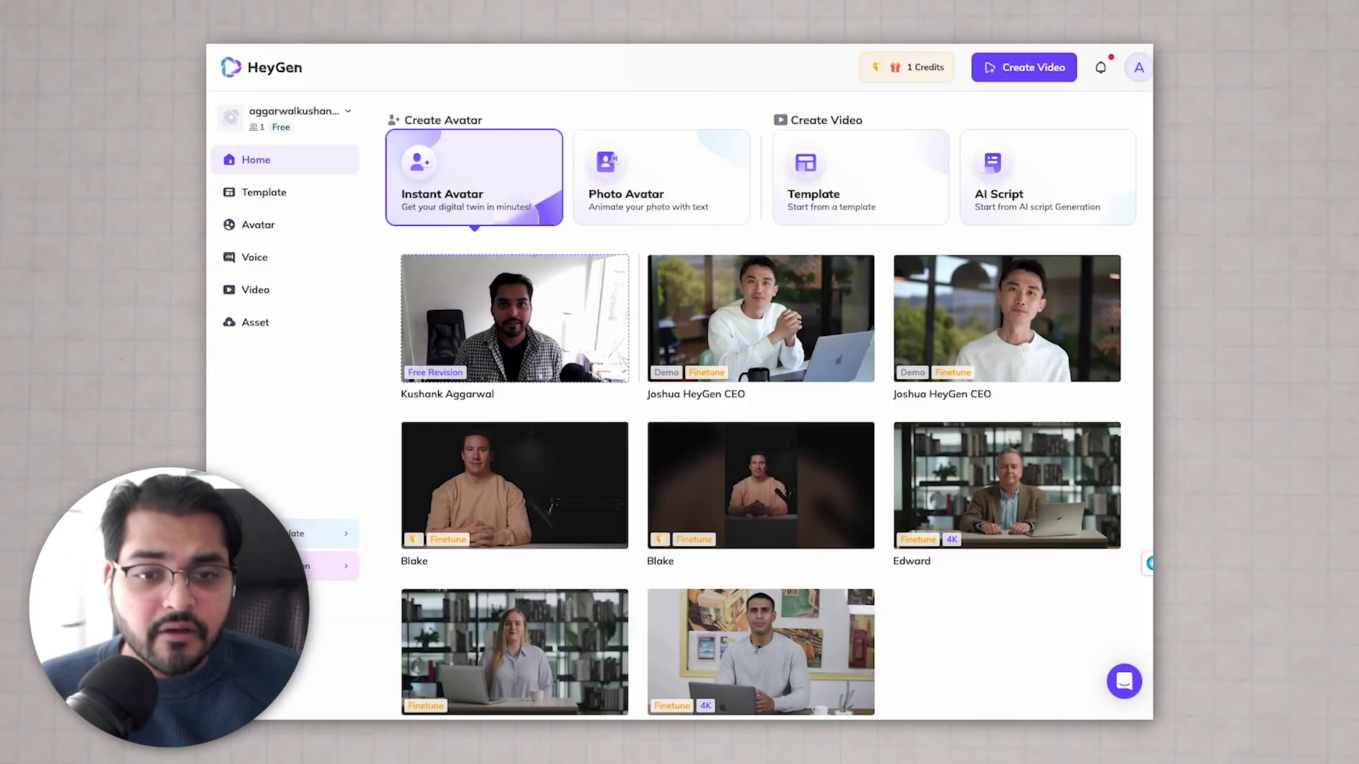